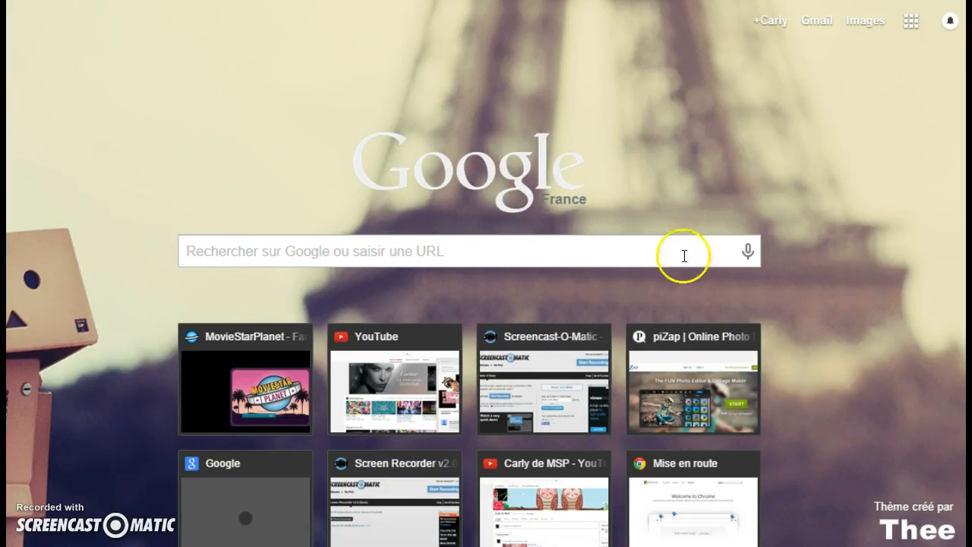
Step: Load the piZap photo editor site, and enter the Création area in MovieStarPlanet
left_click(718, 380)
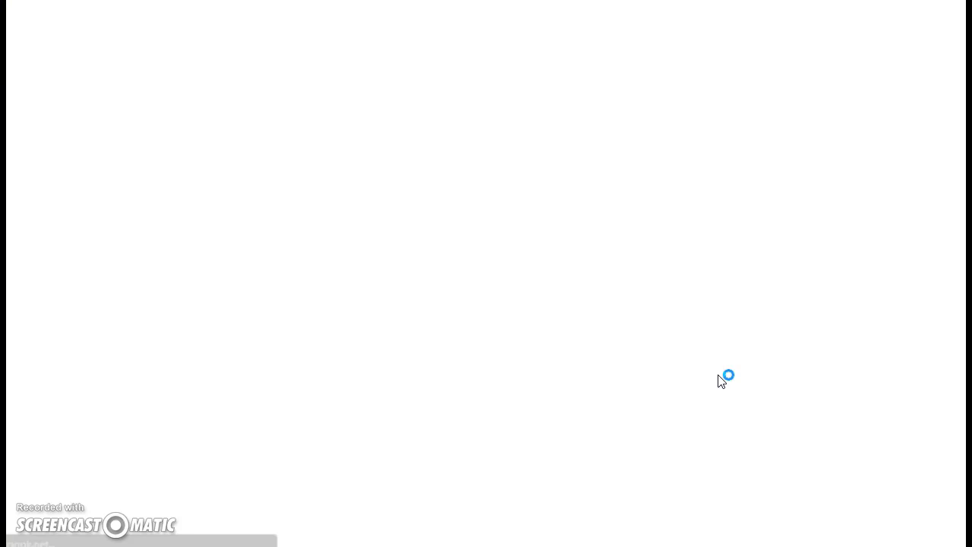
left_click(880, 110)
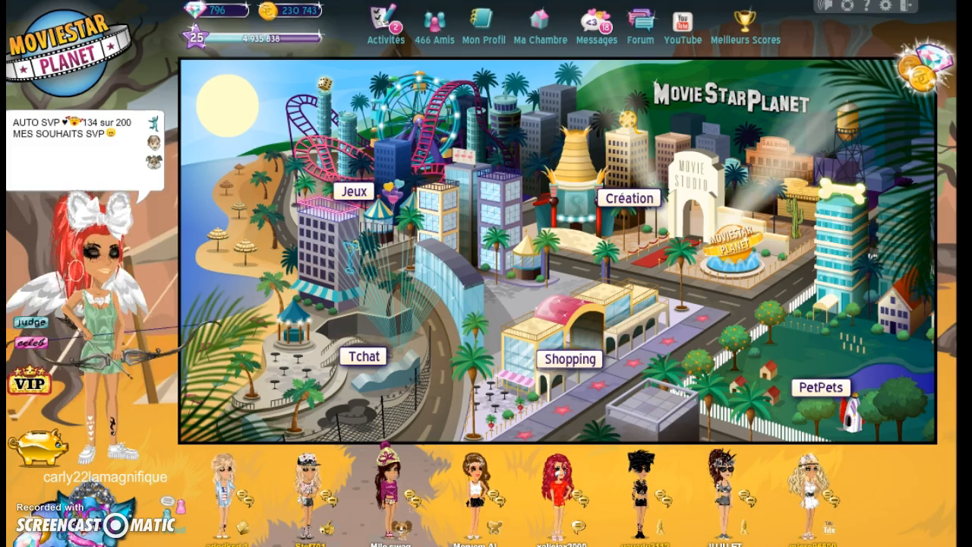
left_click(644, 199)
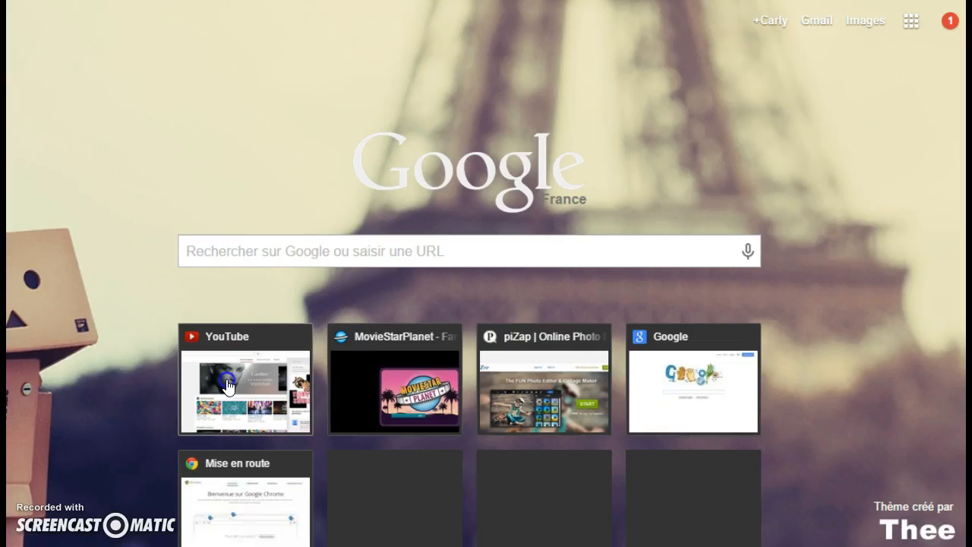
Step: Open YouTube, go to your own channel and view its uploaded videos
left_click(236, 376)
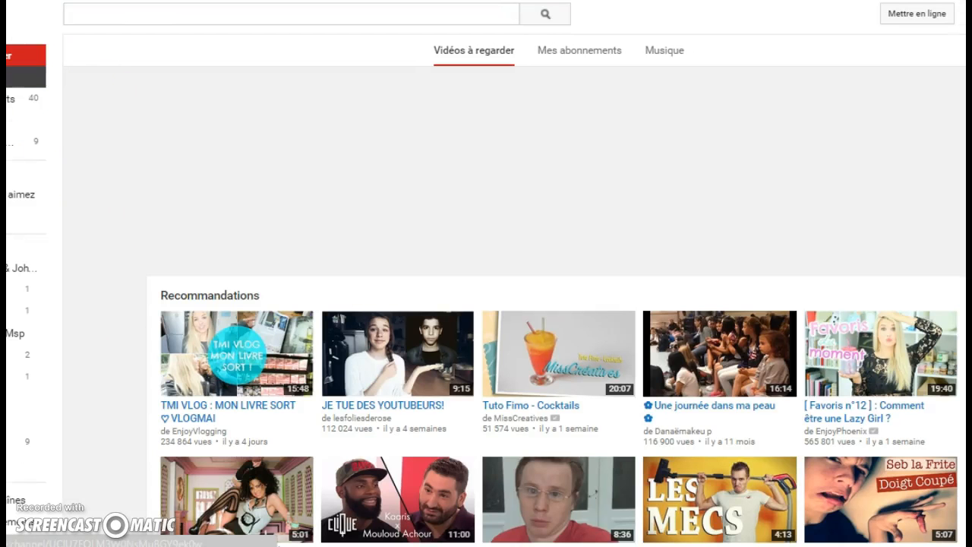
left_click(209, 183)
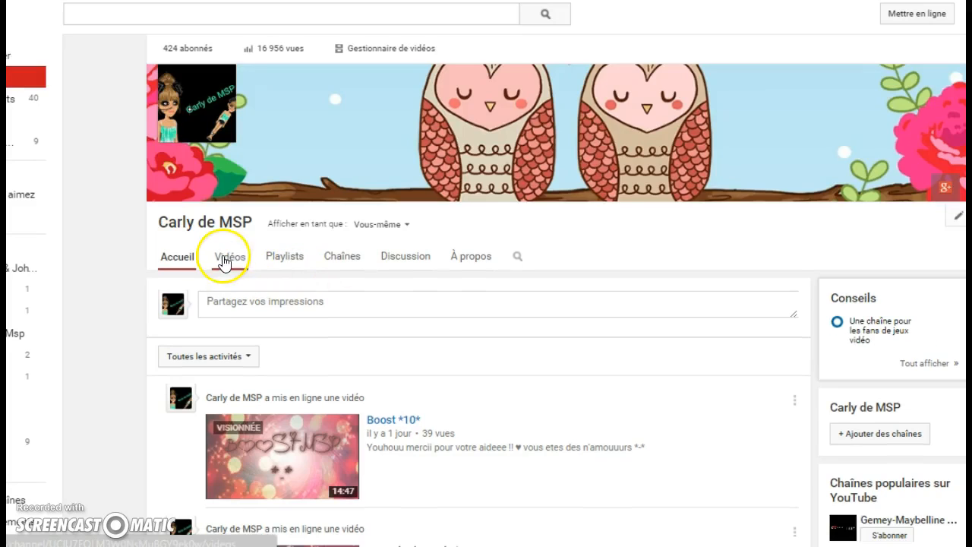
left_click(224, 260)
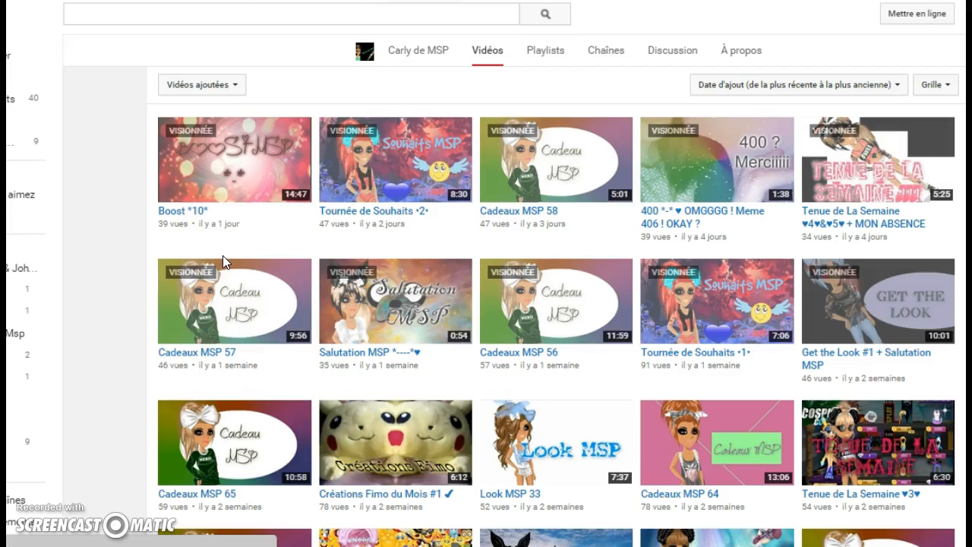
left_click(919, 223)
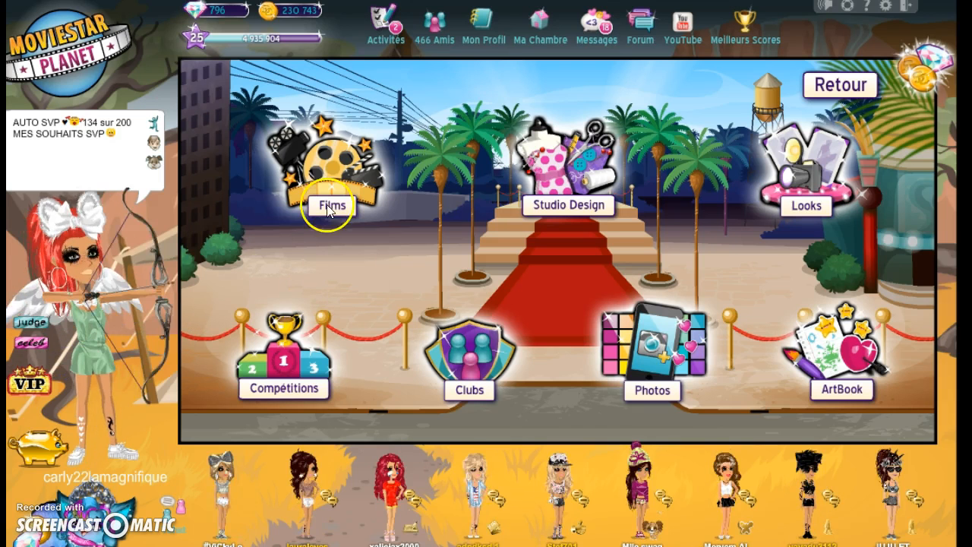
Step: Claim the autograph bonus in MovieStarPlanet's Fame magazine and update the avatar's status count to 135 sur 200
left_click(394, 30)
left_click(388, 175)
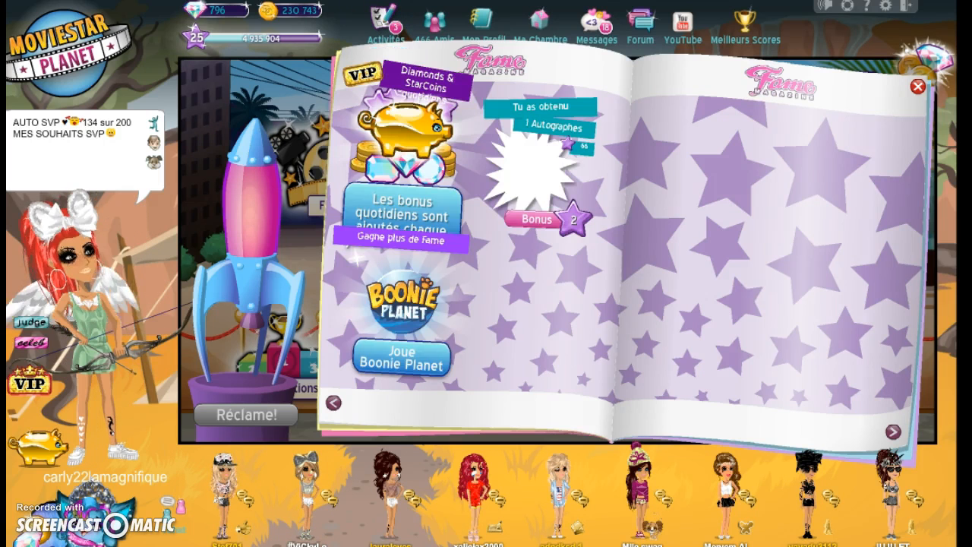
left_click(548, 214)
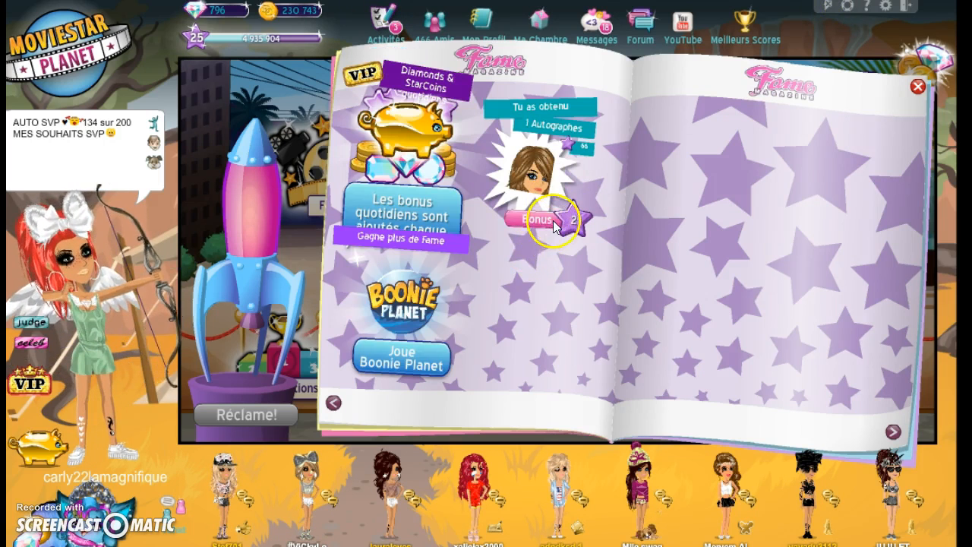
left_click(270, 416)
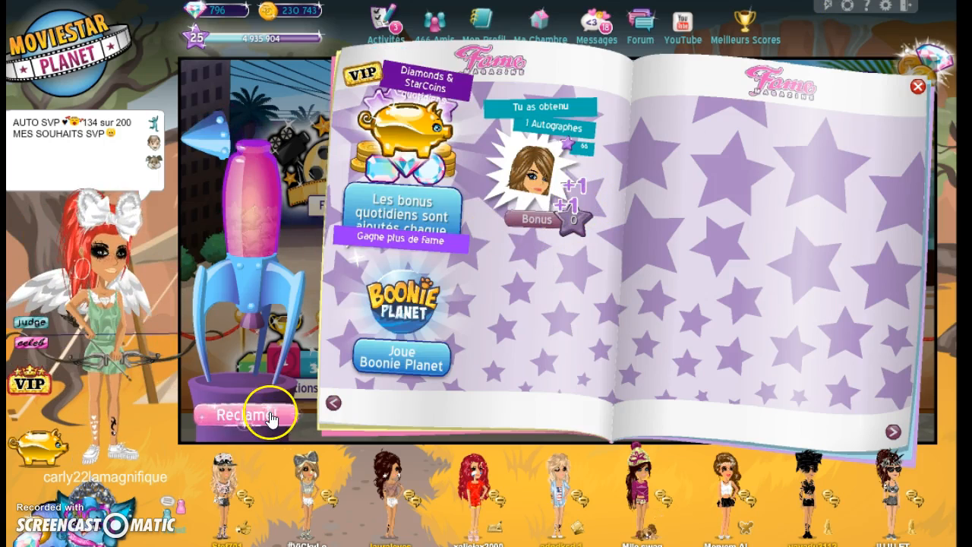
left_click(97, 137)
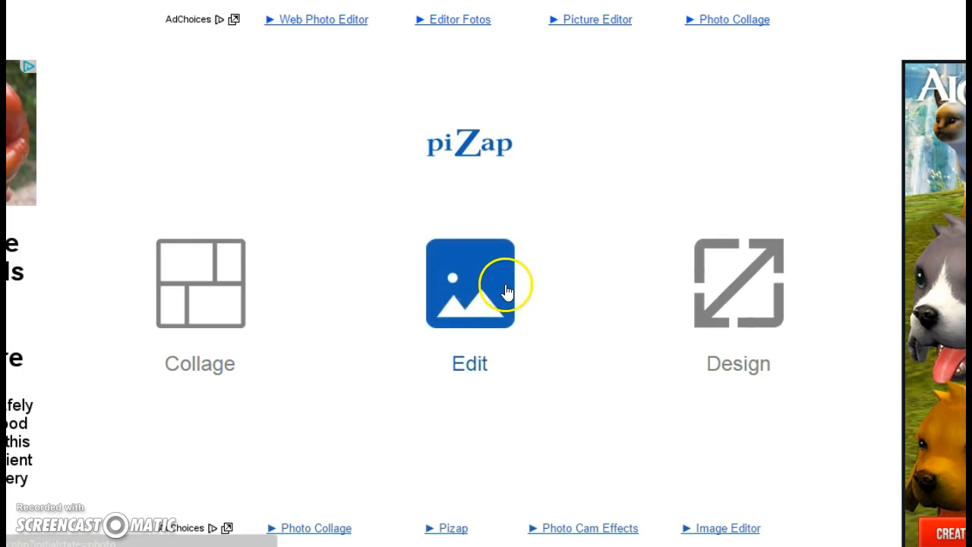
Step: Start piZap in its Edit mode for editing a single photo
left_click(212, 263)
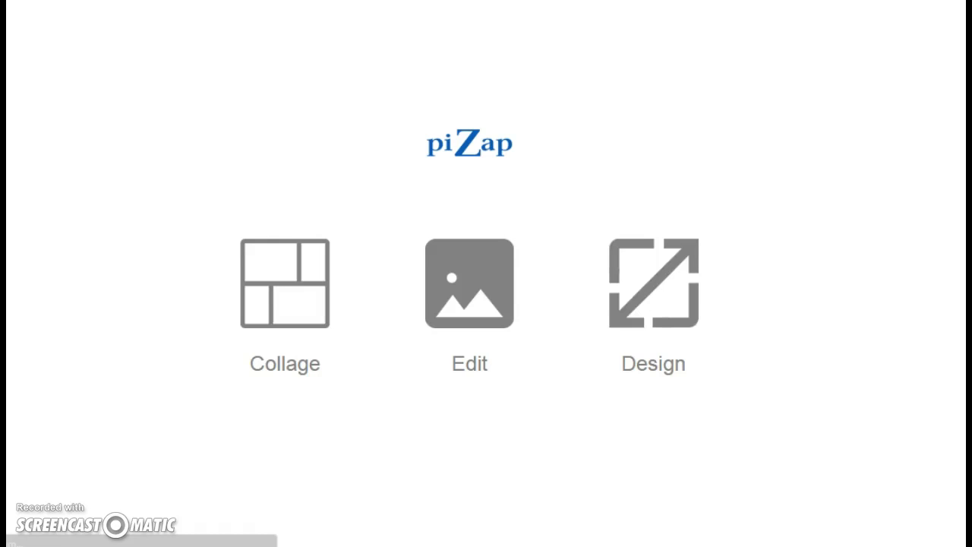
left_click(427, 312)
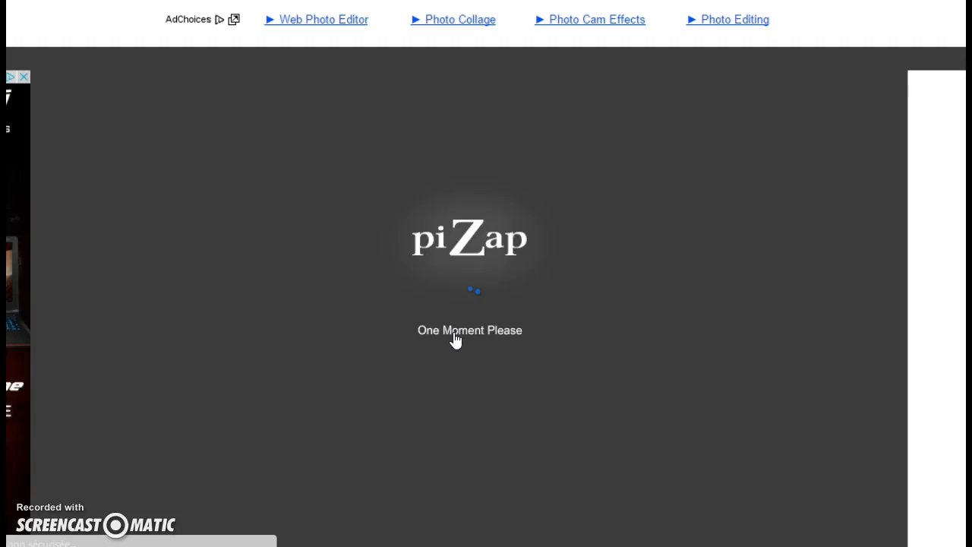
Step: Switch to Skype, send "♥ :'(" to the open group conversation and put the Skype window away
mouse_move(315, 527)
left_click(372, 512)
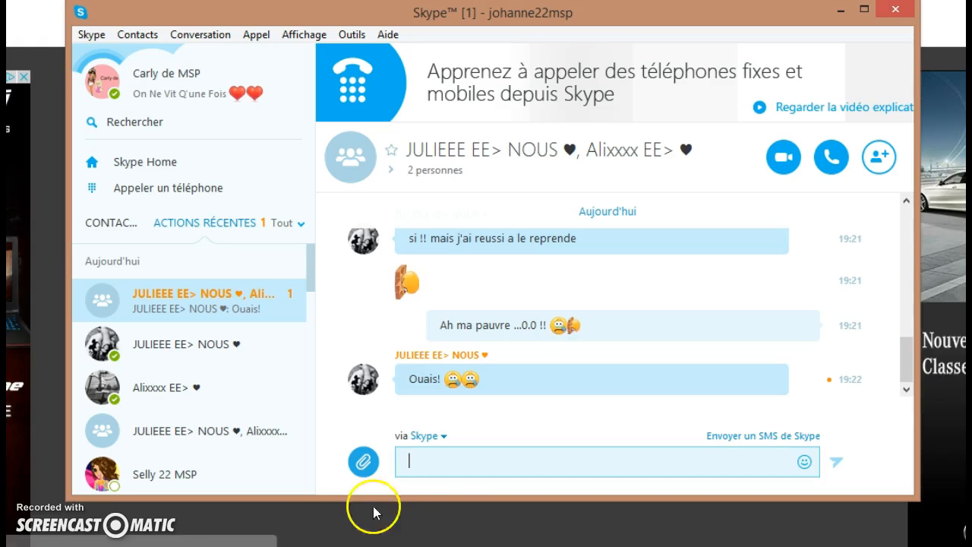
left_click(462, 462)
type("♥ :")
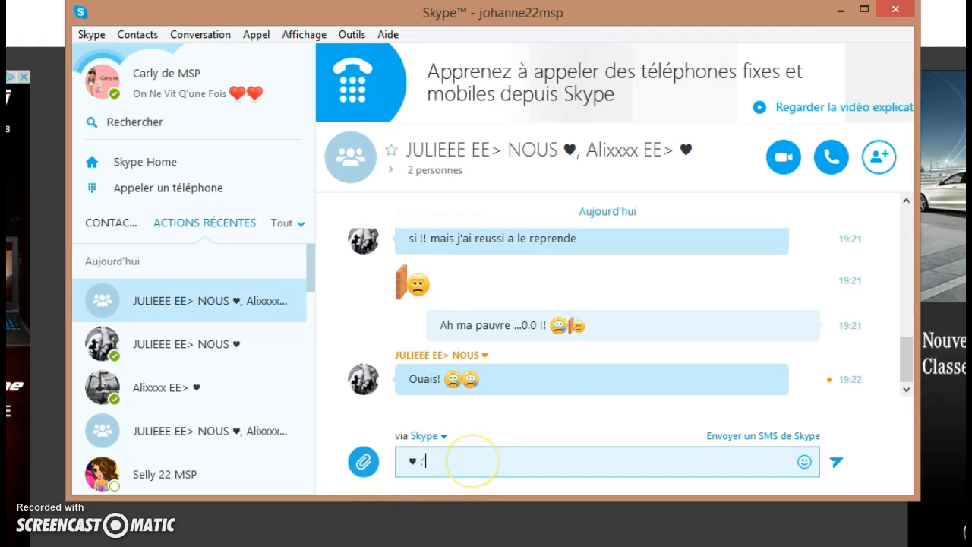
type("(")
key("Return")
left_click(843, 9)
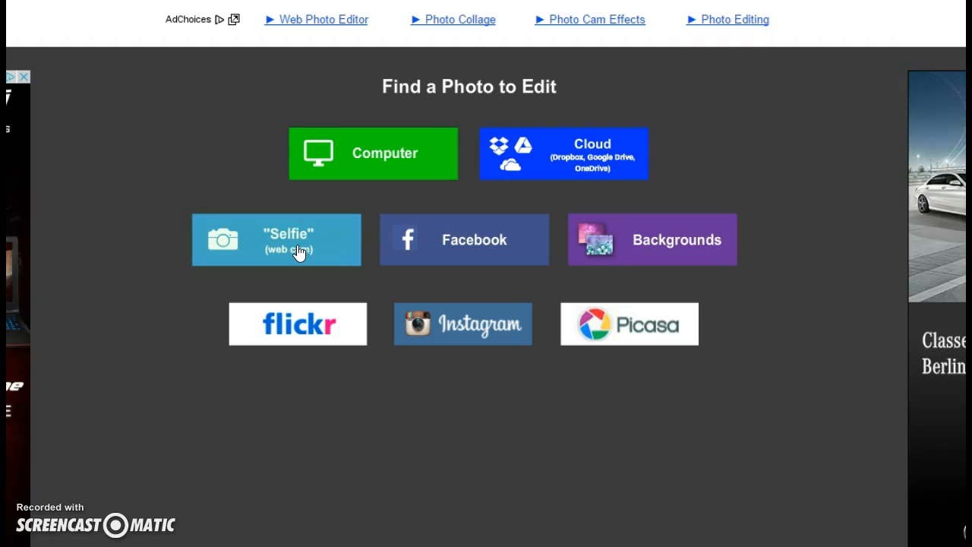
Step: Choose the sunset photo with the black tree silhouette from piZap's nature backgrounds as the photo to edit
left_click(731, 243)
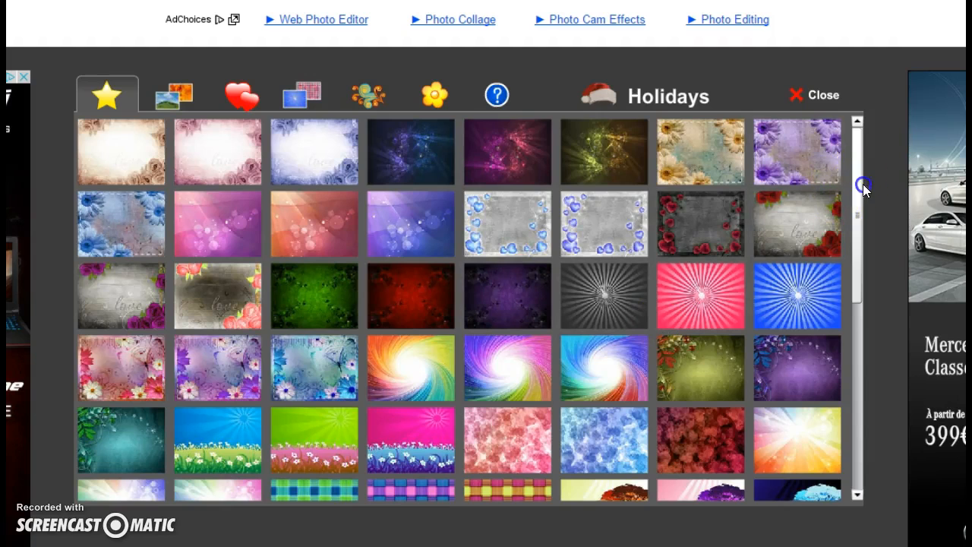
left_click_drag(863, 190, 837, 449)
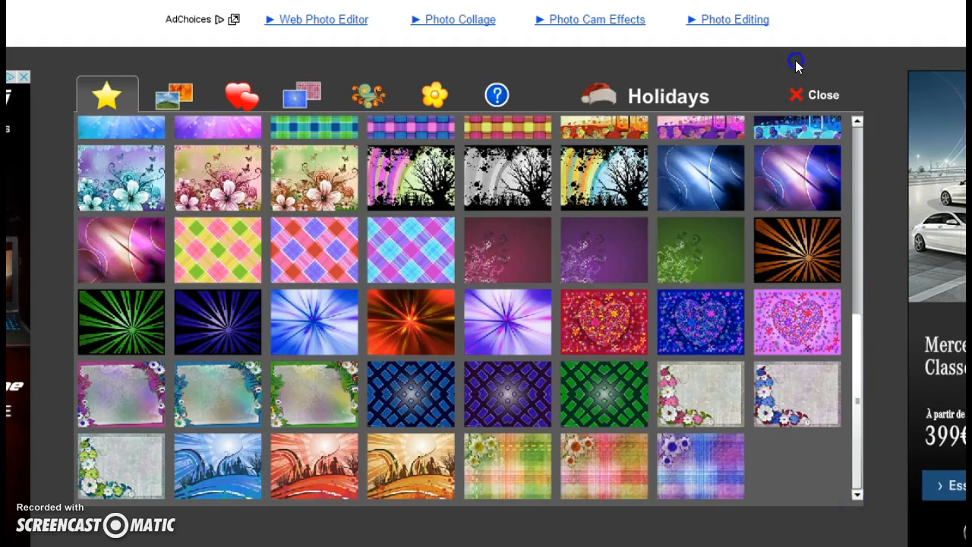
left_click(195, 110)
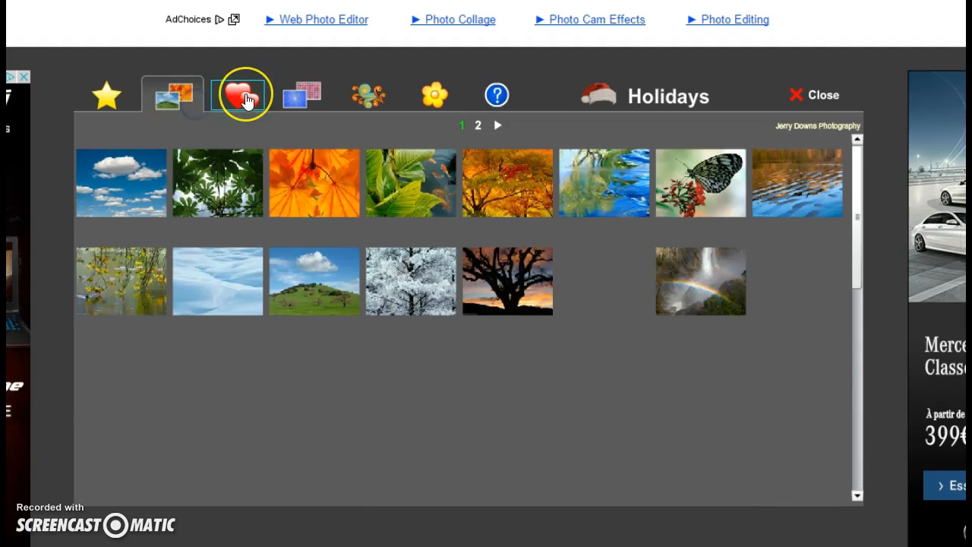
left_click(507, 279)
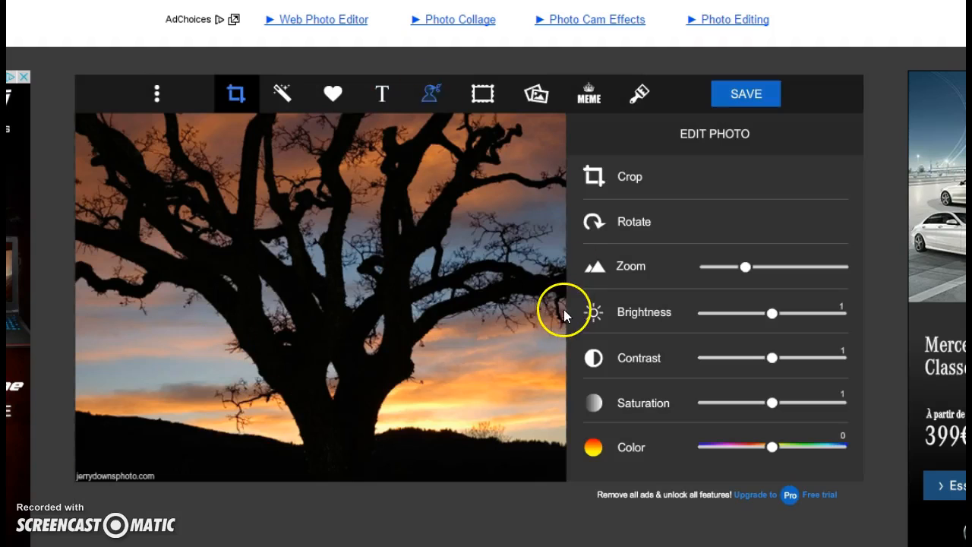
Step: Apply the Amber Frost filter from the ColorZ set to the tree photo
left_click(275, 96)
left_click(727, 234)
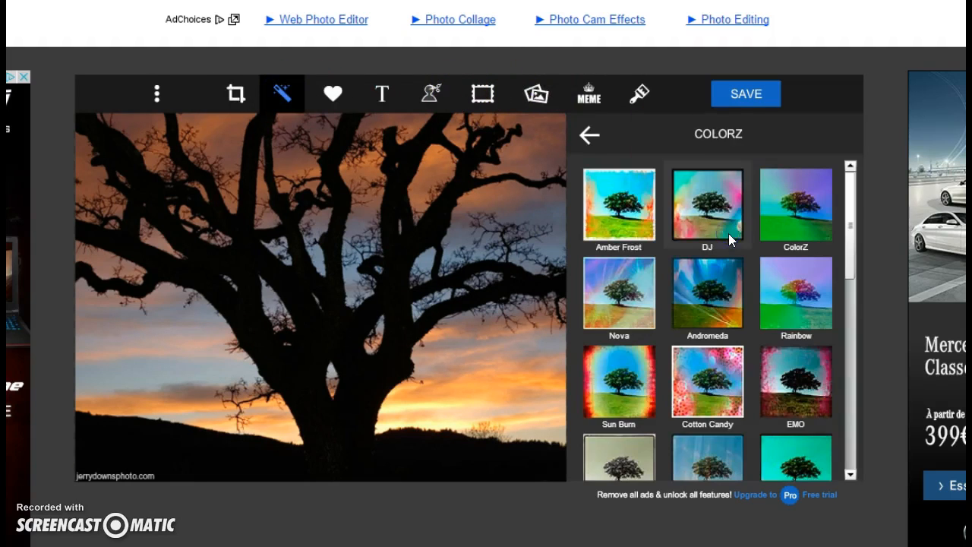
left_click(602, 224)
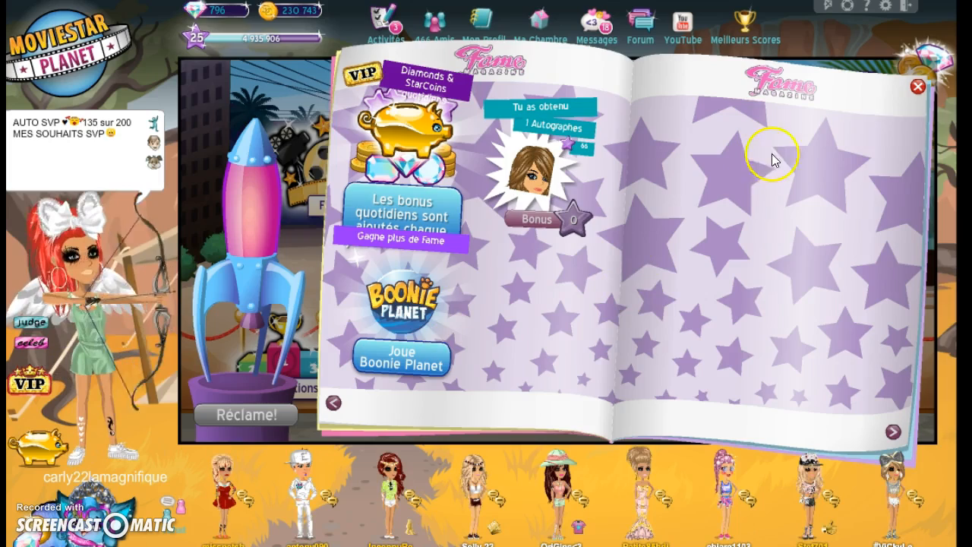
Step: Close the Fame magazine in MovieStarPlanet and change the tree photo's ColorZ filter in piZap to Crunk
left_click(917, 87)
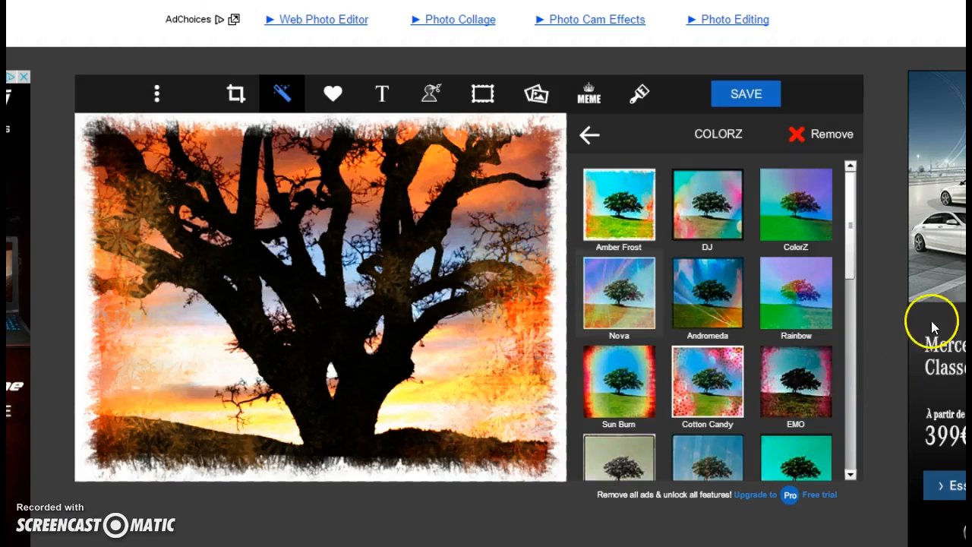
left_click_drag(850, 243, 857, 410)
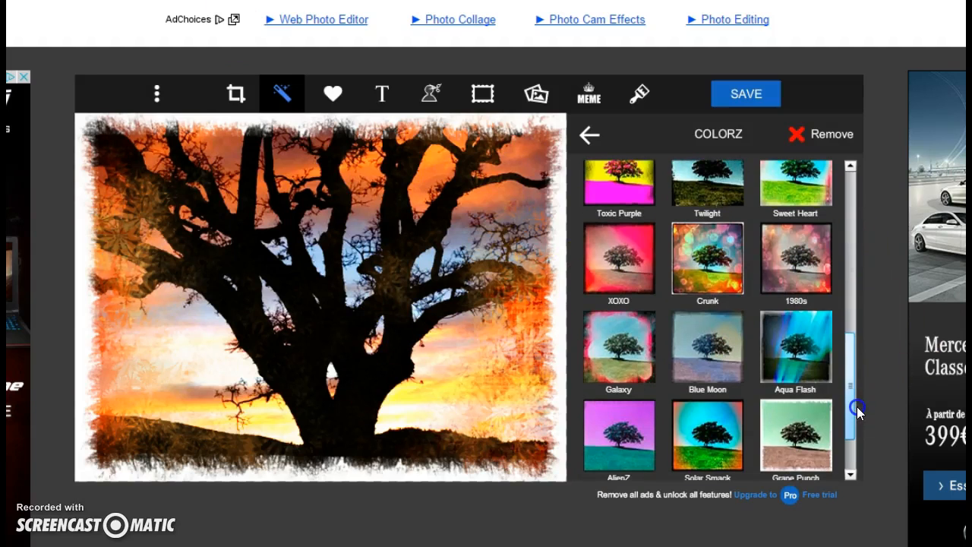
left_click(688, 255)
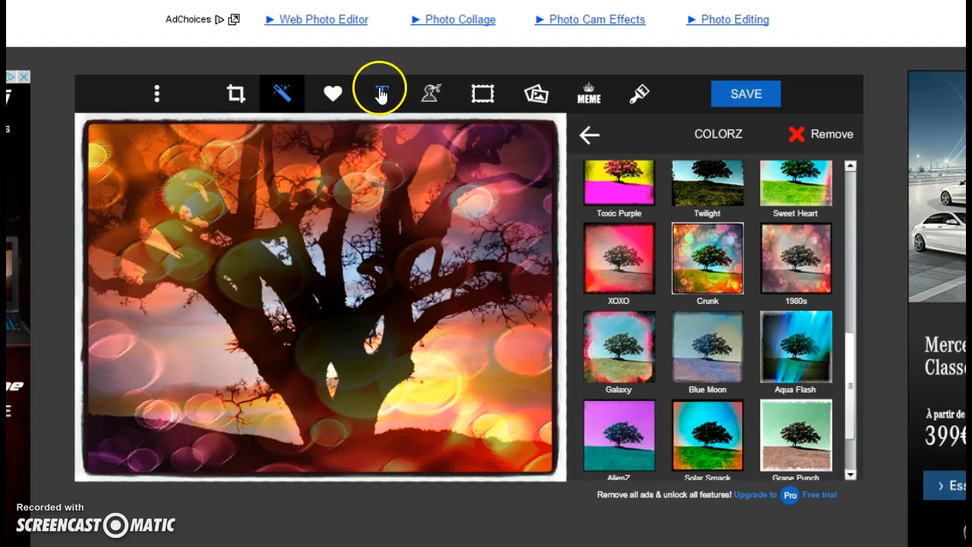
Step: Add the cut-out character picture from the computer onto the background and place it tilted on the photo
left_click(537, 118)
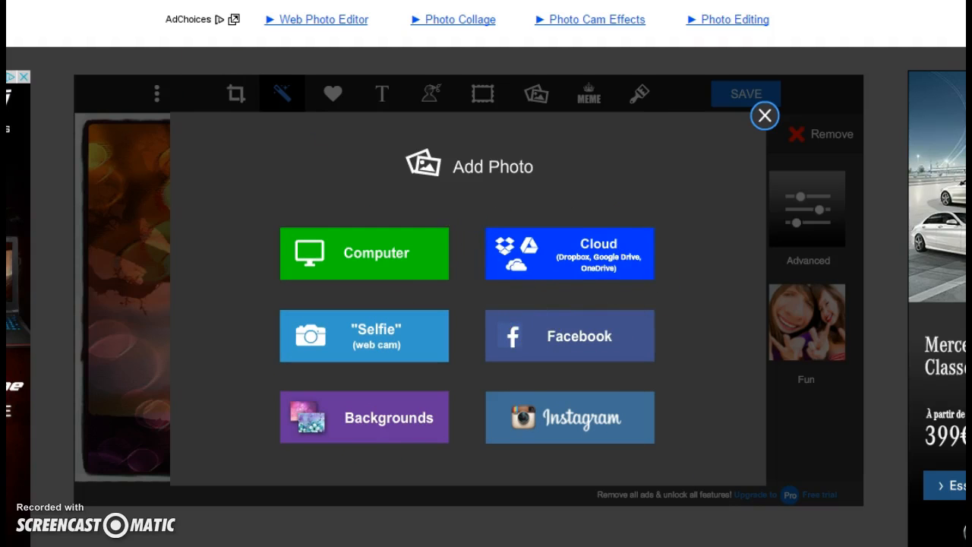
left_click(377, 259)
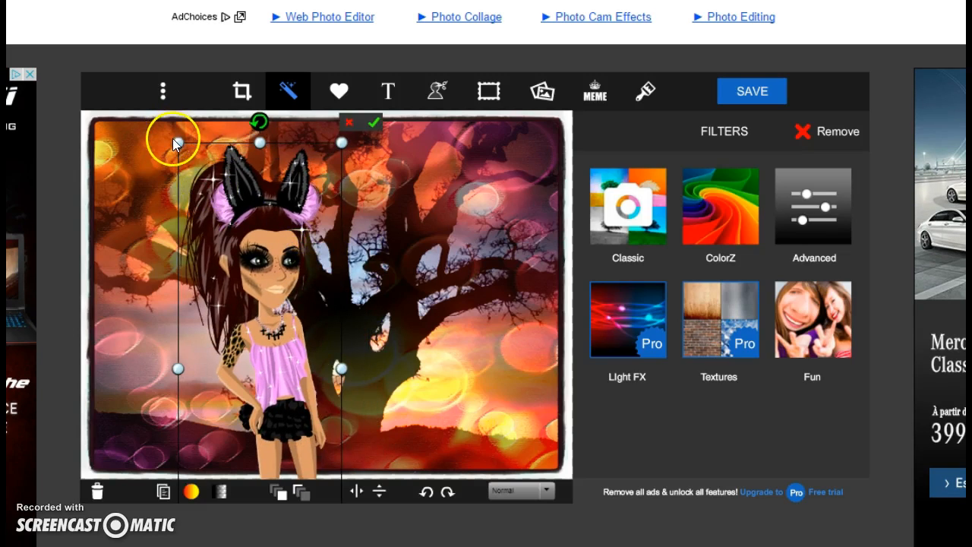
left_click_drag(176, 142, 214, 281)
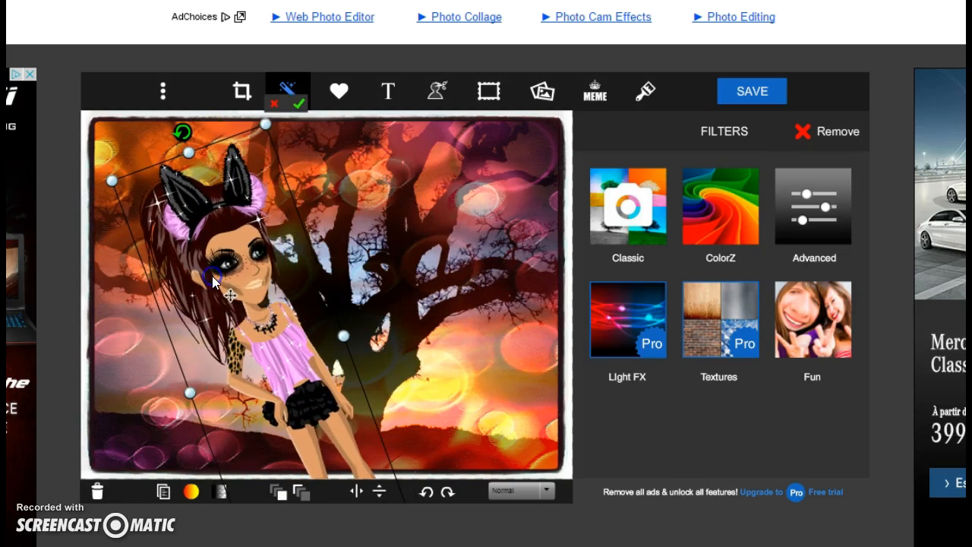
Step: Shift the character picture's colours to blue and purple and move the picture slightly on the background
left_click(196, 492)
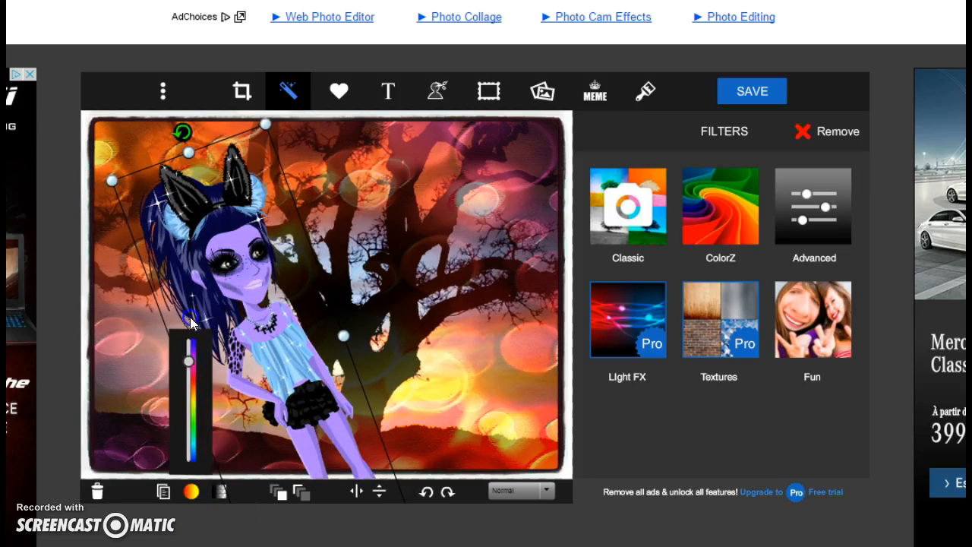
left_click(189, 499)
left_click(193, 491)
left_click(409, 302)
left_click_drag(292, 279, 275, 265)
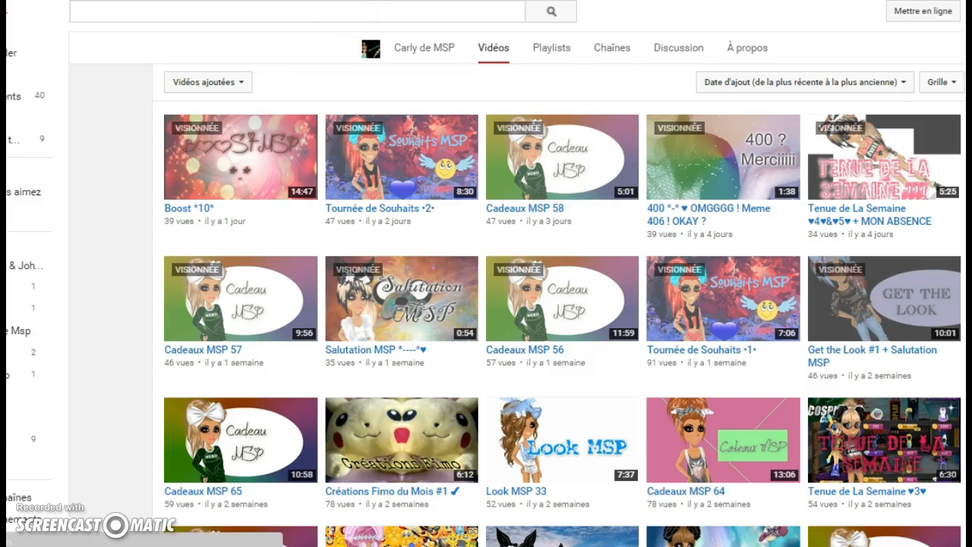
Step: Look through the uploaded videos on your own YouTube channel page
scroll(560, 304, "up", 5)
scroll(562, 304, "down", 8)
scroll(561, 303, "up", 8)
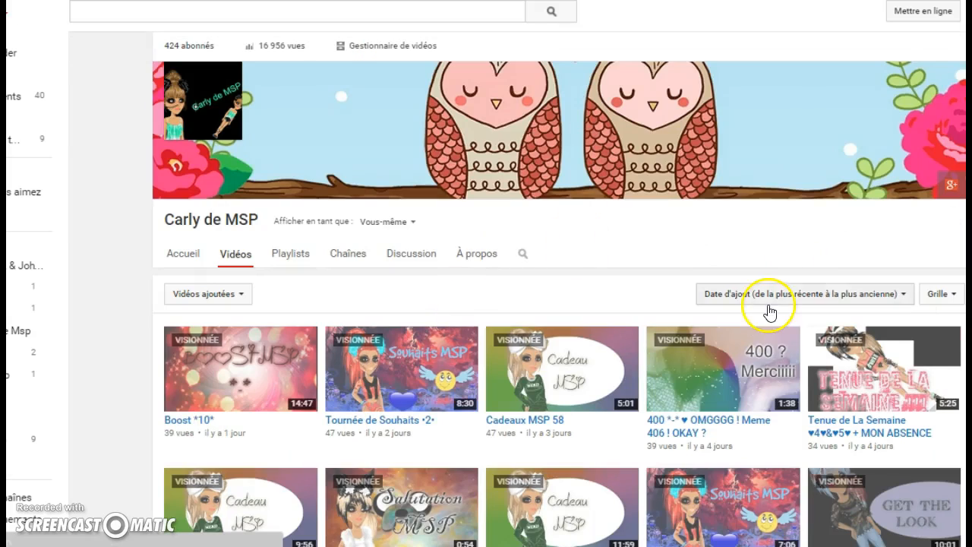
left_click(318, 13)
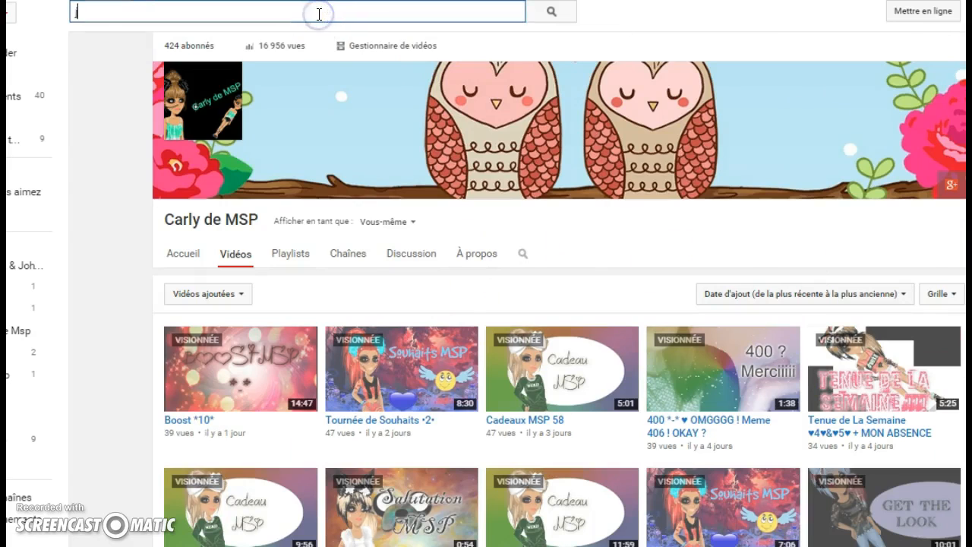
type("juju et mama")
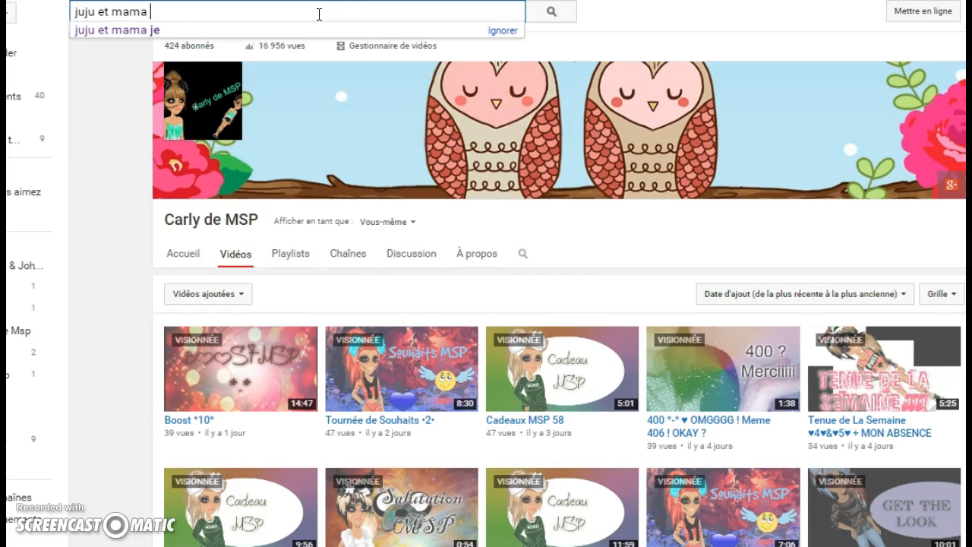
key("BackSpace")
key("BackSpace")
key("BackSpace")
key("BackSpace")
key("BackSpace")
key("BackSpace")
key("BackSpace")
key("BackSpace")
key("BackSpace")
key("BackSpace")
key("BackSpace")
key("BackSpace")
type("k")
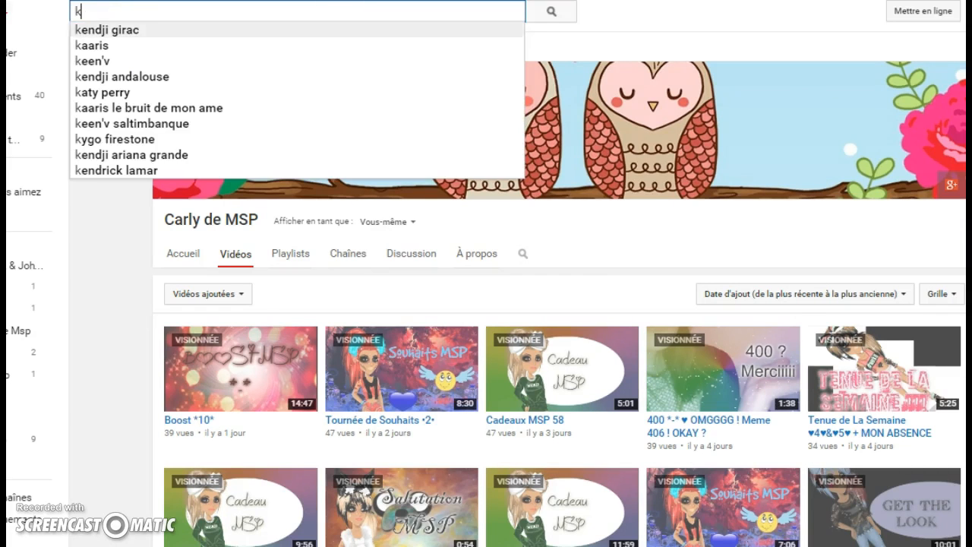
Step: Open the friends' group MSP channel from the YouTube subscriptions
left_click(24, 264)
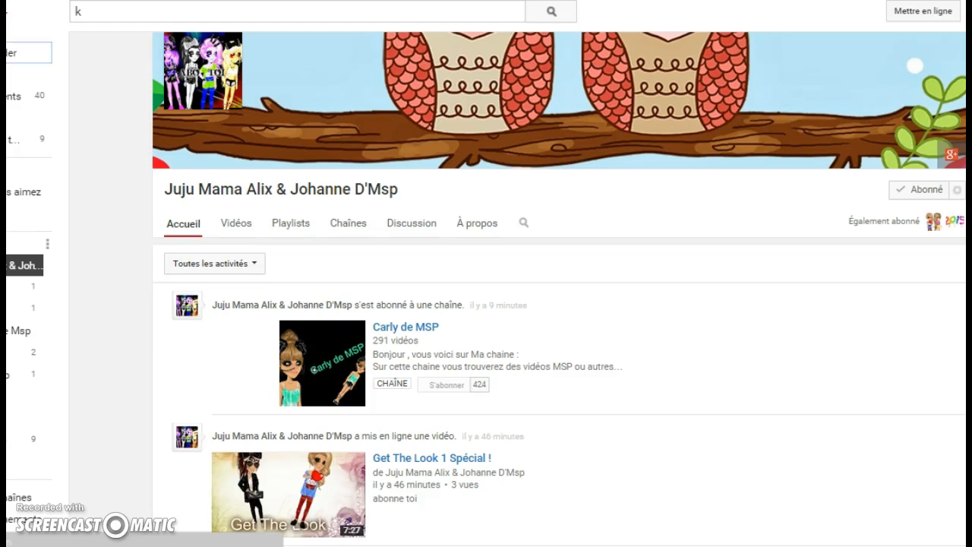
Step: Open the group channel's video list and switch to MovieStarPlanet to show the option for saving the Look 130 picture
left_click(232, 222)
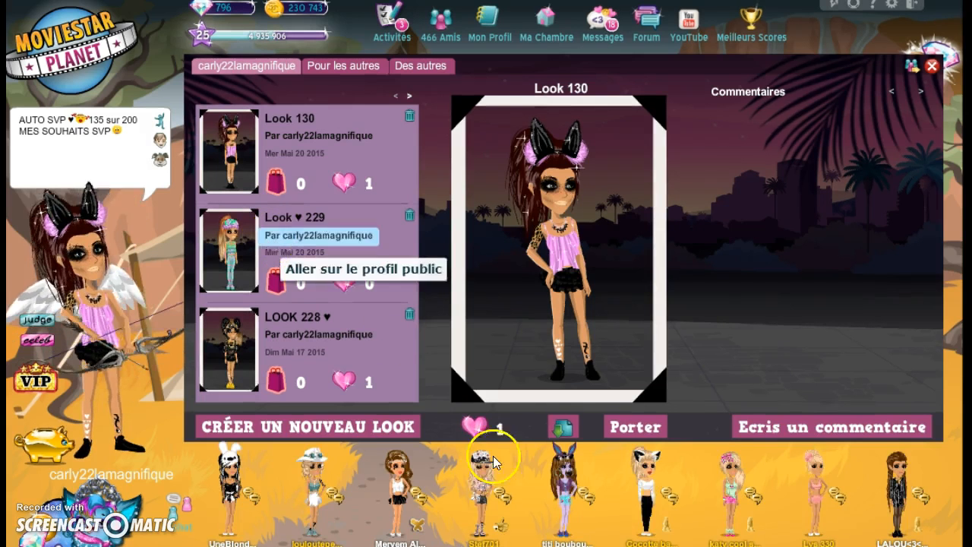
left_click(562, 427)
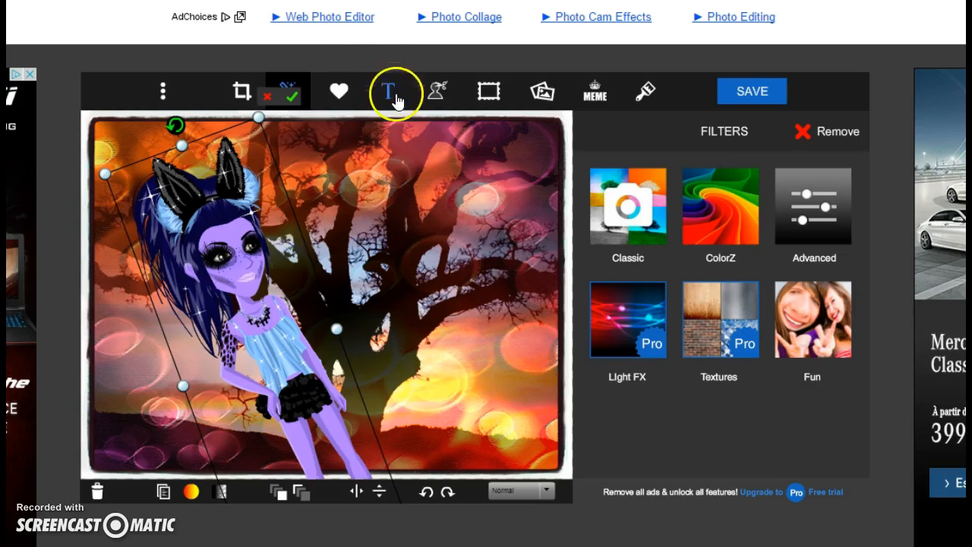
Step: Try the shopping-bag emoticon from the third page of Emoticons stickers on the photo, and remove it again
left_click(386, 89)
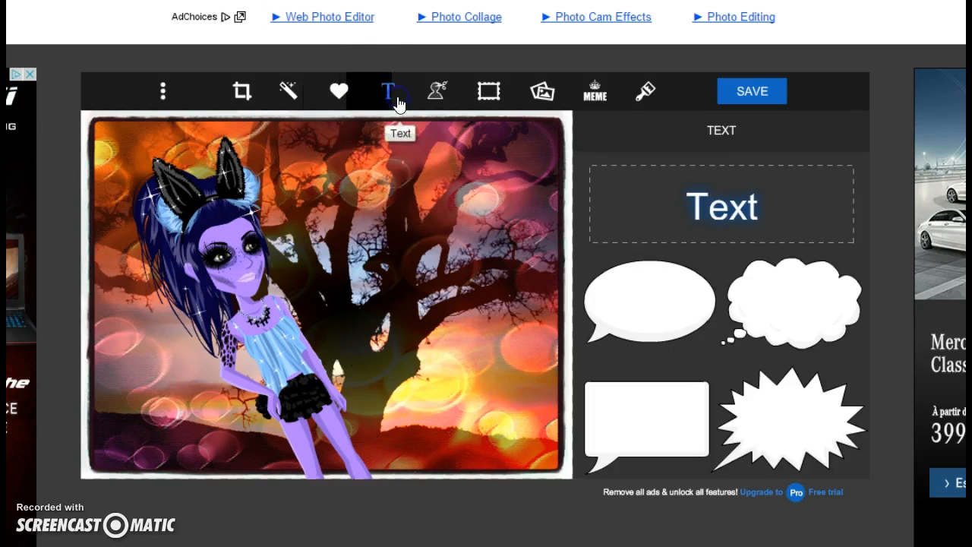
left_click(340, 91)
left_click_drag(879, 303, 877, 372)
left_click(610, 292)
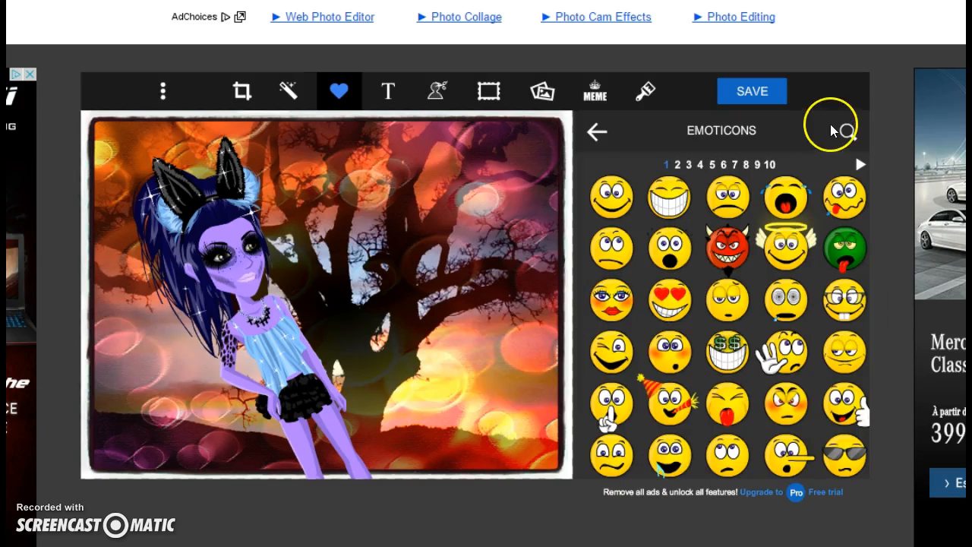
left_click(859, 164)
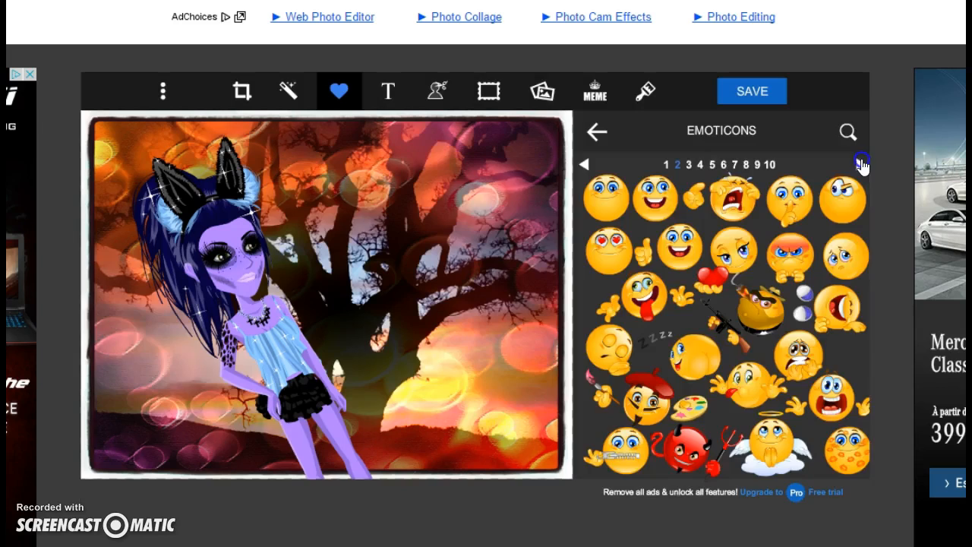
left_click(860, 163)
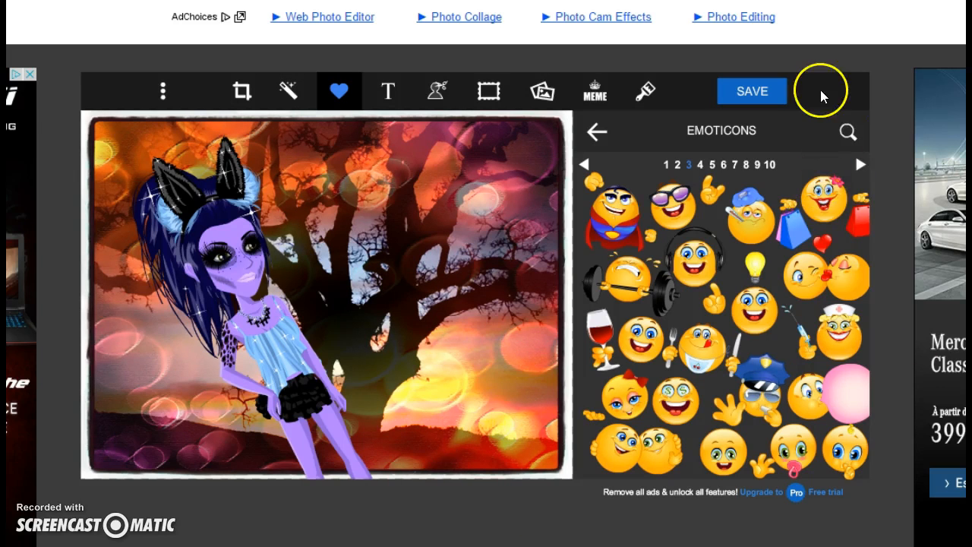
left_click(811, 222)
left_click_drag(311, 250, 524, 269)
left_click(535, 207)
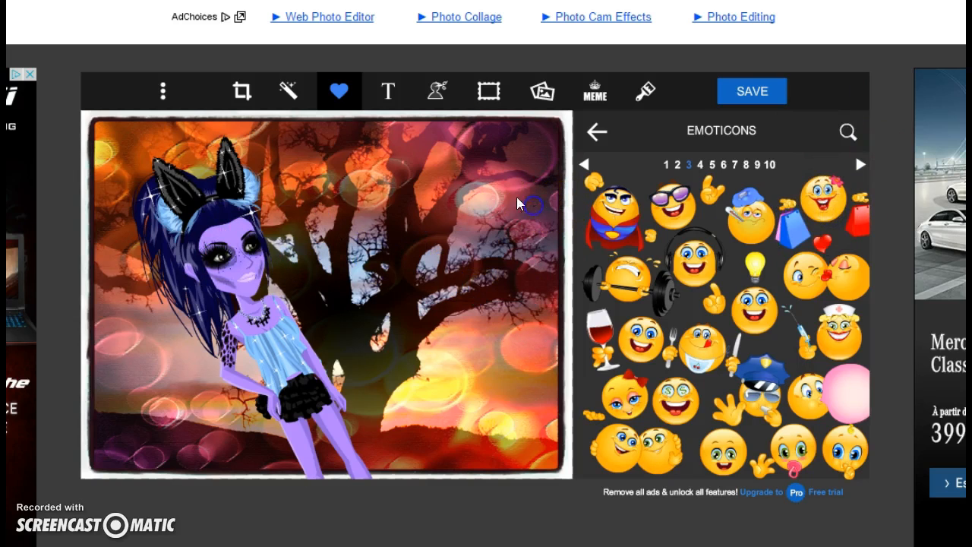
left_click(387, 93)
left_click(702, 208)
left_click(696, 179)
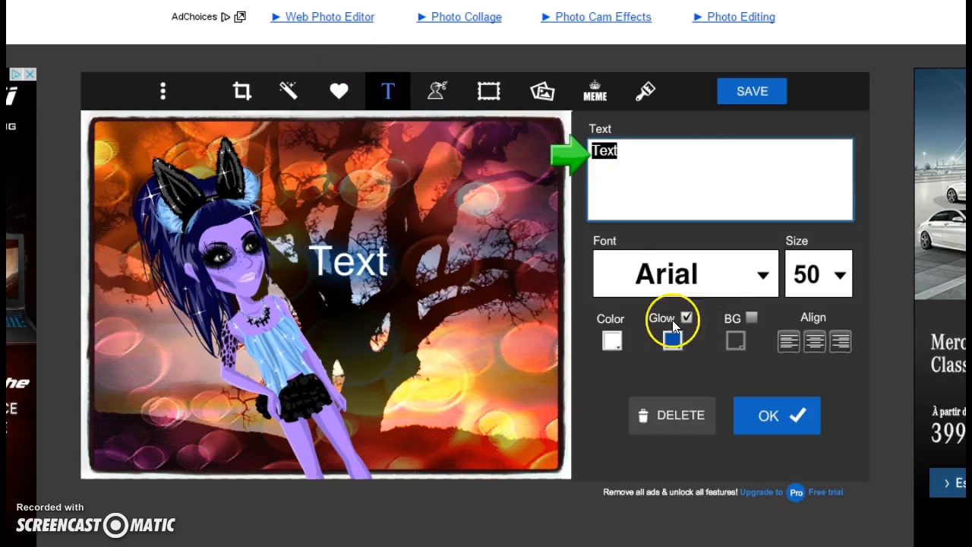
key("BackSpace")
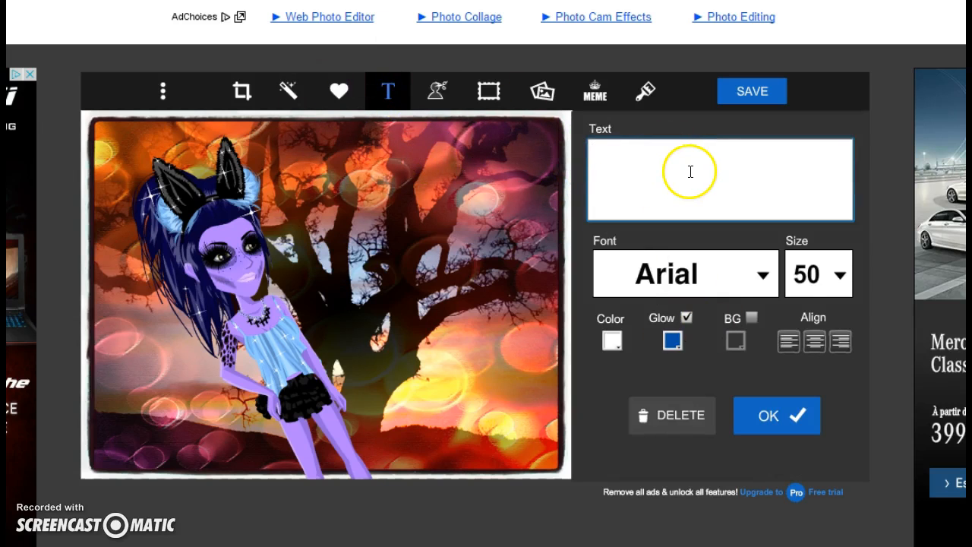
left_click(401, 89)
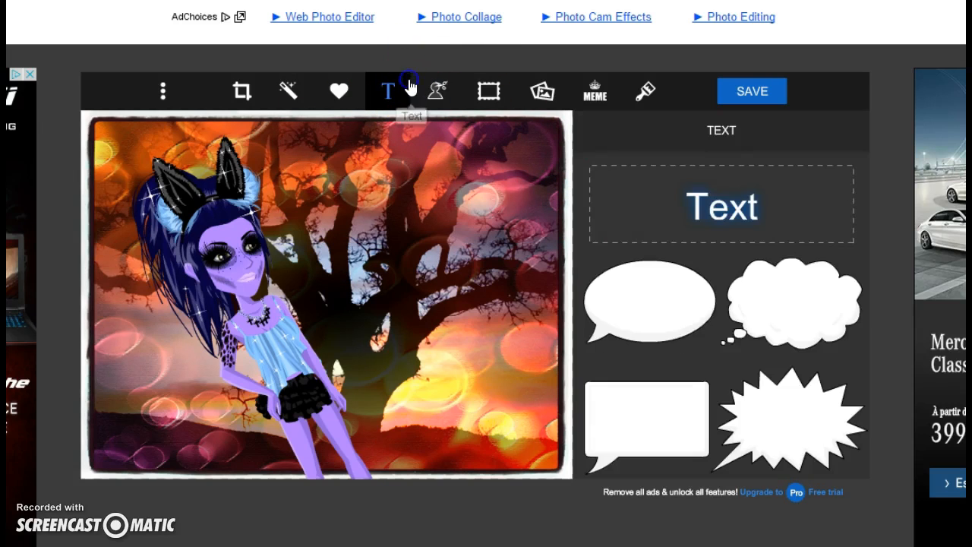
Step: Try a burst-shaped speech bubble reading "Cadeau MSP" beside the character, and remove it from the photo
left_click(787, 427)
left_click_drag(329, 226, 397, 187)
left_click(363, 276)
left_click(388, 194)
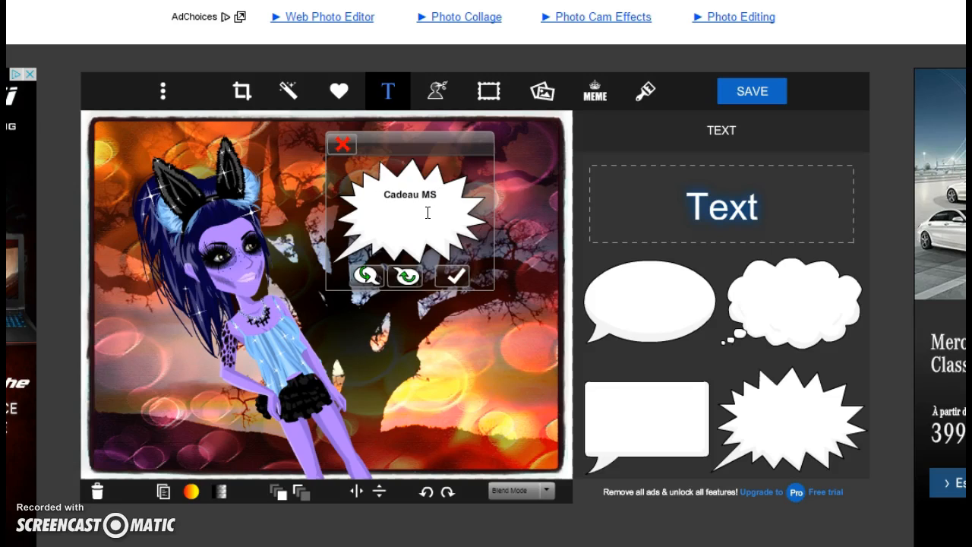
left_click(456, 276)
left_click(402, 215)
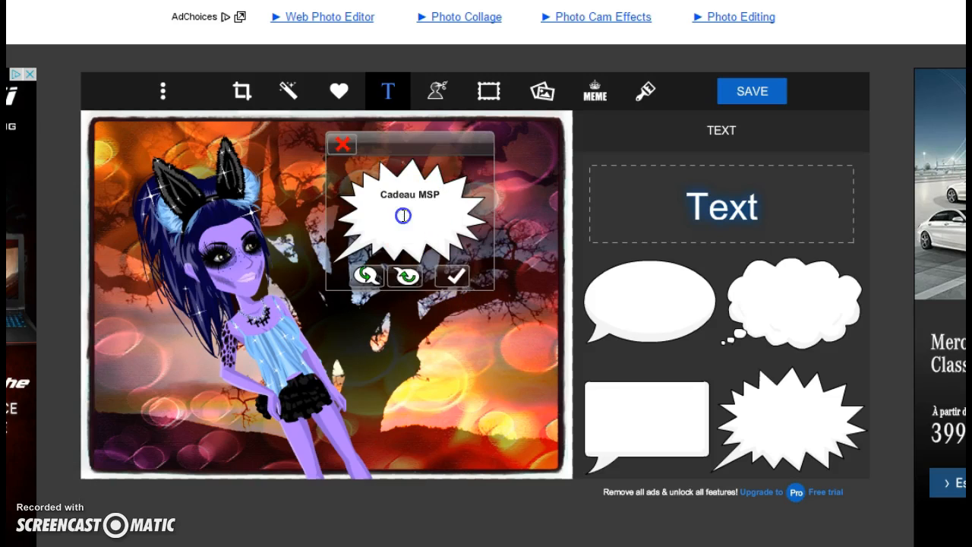
left_click(456, 277)
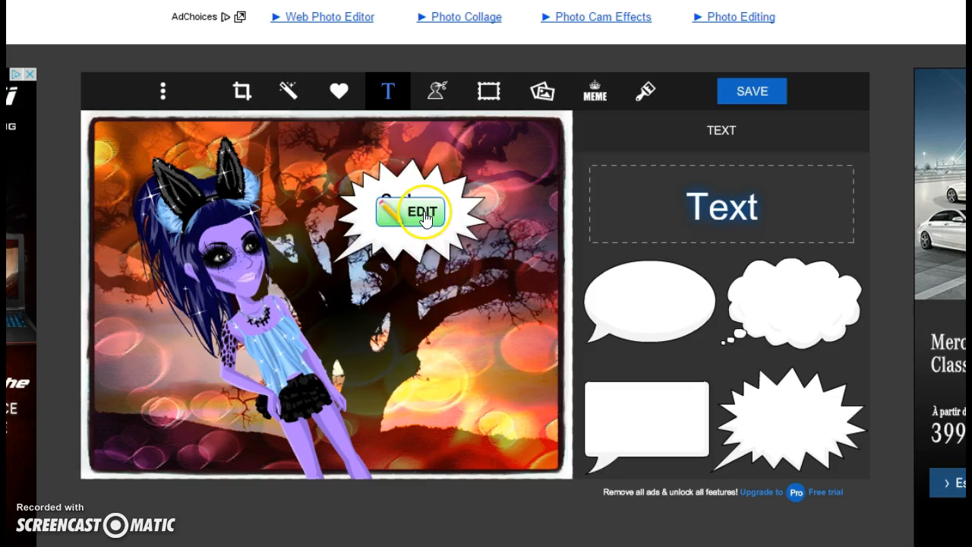
left_click(423, 214)
left_click(398, 263)
left_click(353, 137)
Step: Try plain text reading "Cadeau MDSP" on the photo, and delete both copies of it
left_click(739, 197)
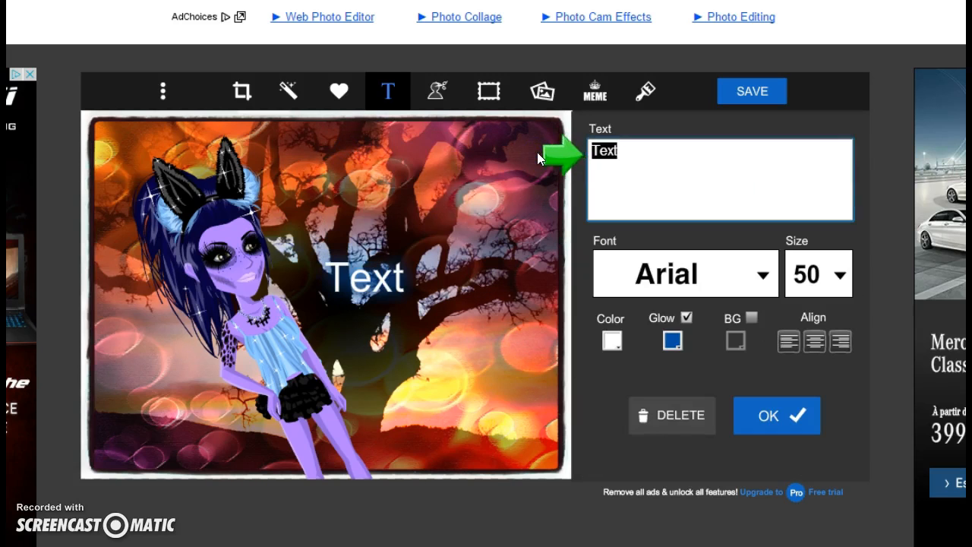
key("BackSpace")
type("Cadeau")
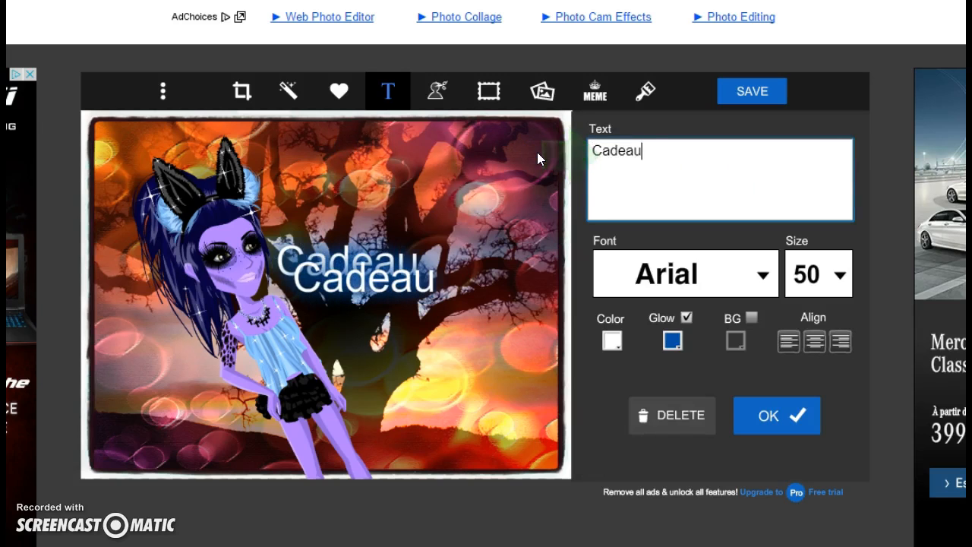
type(" MDSP")
left_click(410, 328)
left_click_drag(410, 328, 423, 307)
left_click(433, 256)
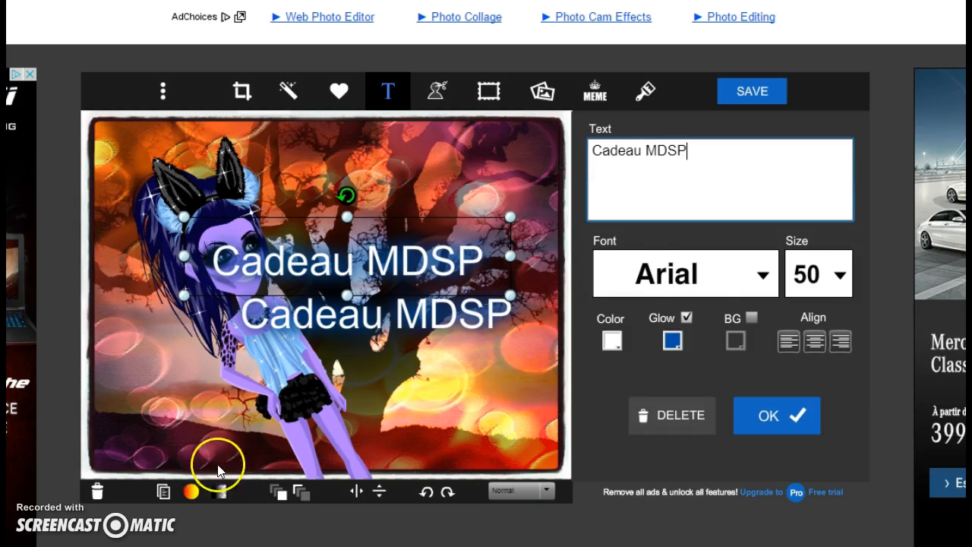
left_click(97, 491)
left_click_drag(405, 301, 463, 281)
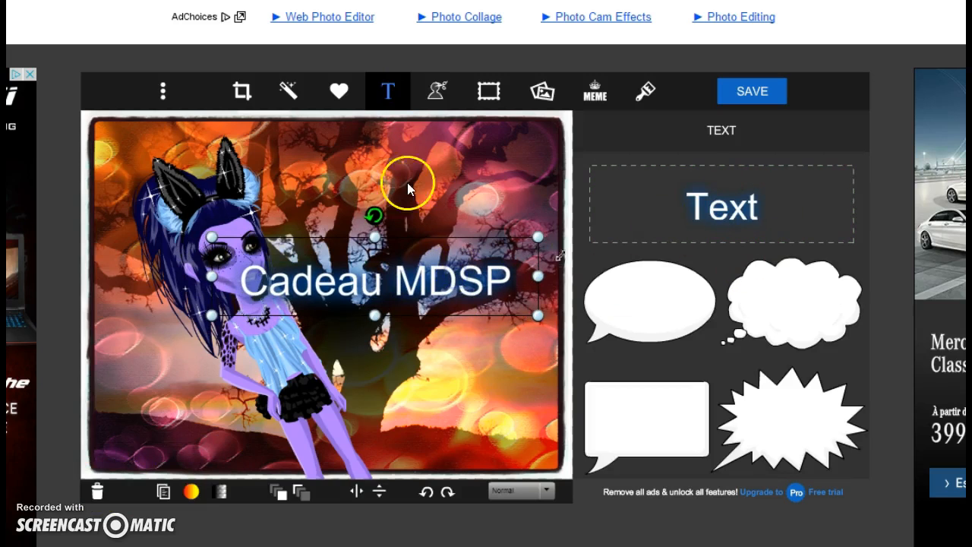
left_click(114, 495)
Step: Add the text "Cadeau MSP" to the photo and open its font choices
left_click(699, 212)
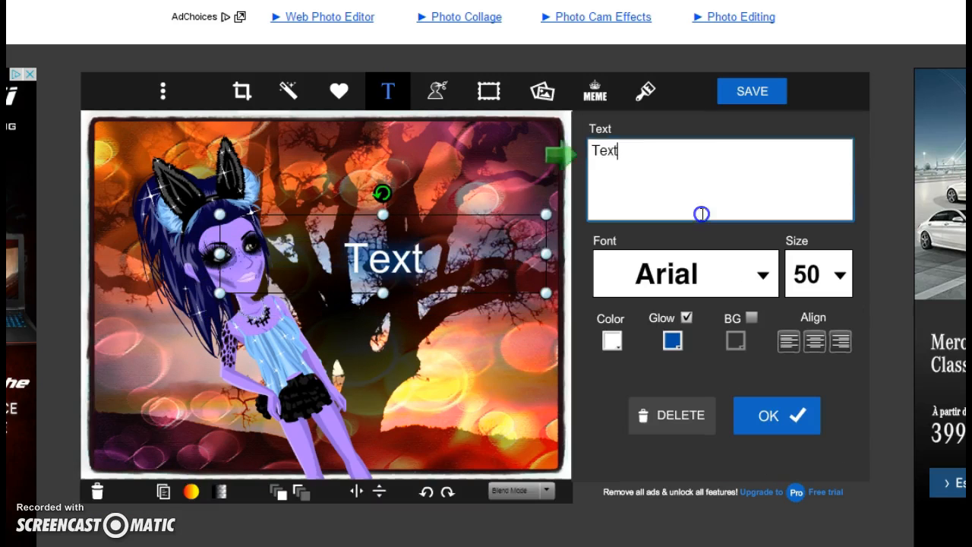
type("Cade")
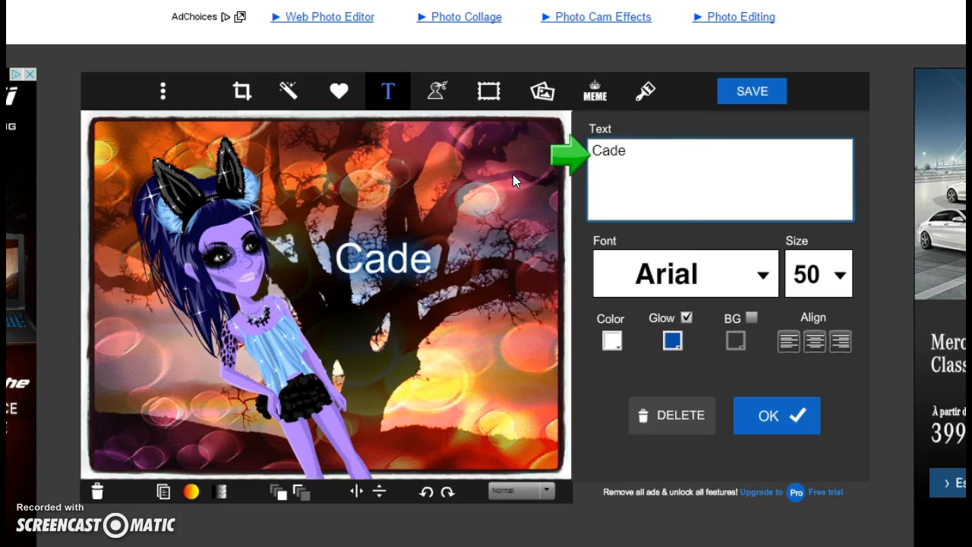
type("au MSP")
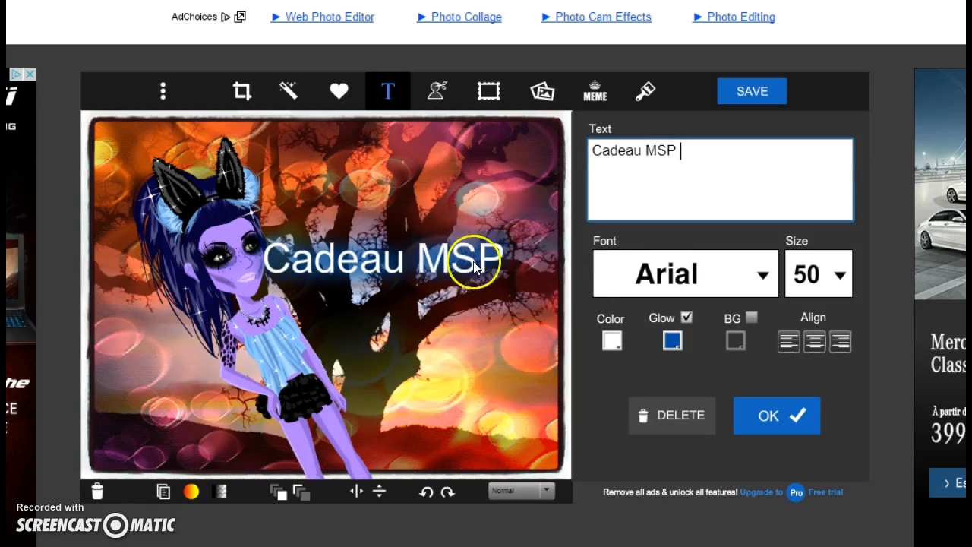
left_click(662, 277)
Step: Try to choose a Pro Pack font for the text, and cancel the login request
left_click(518, 174)
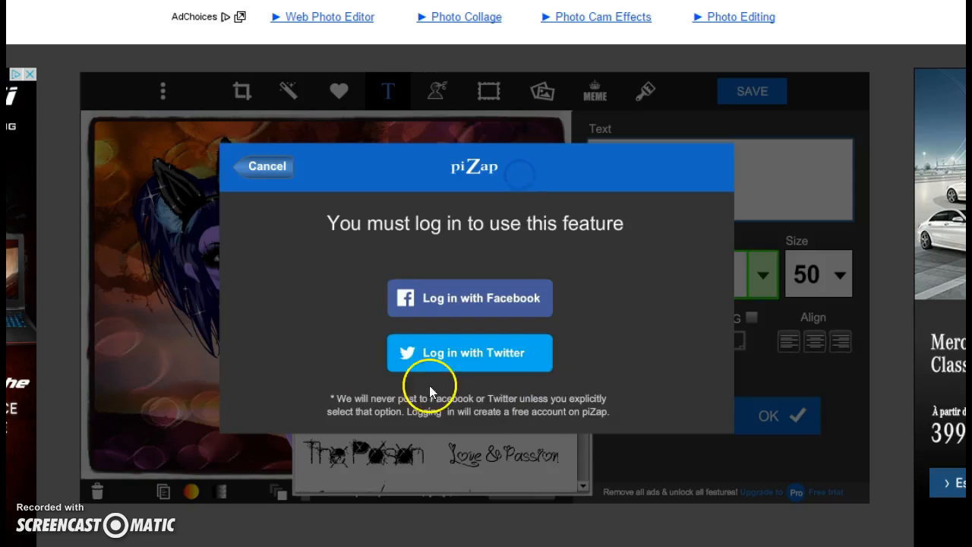
left_click(268, 170)
left_click(586, 243)
scroll(542, 234, "down", 5)
scroll(542, 234, "up", 5)
left_click(523, 182)
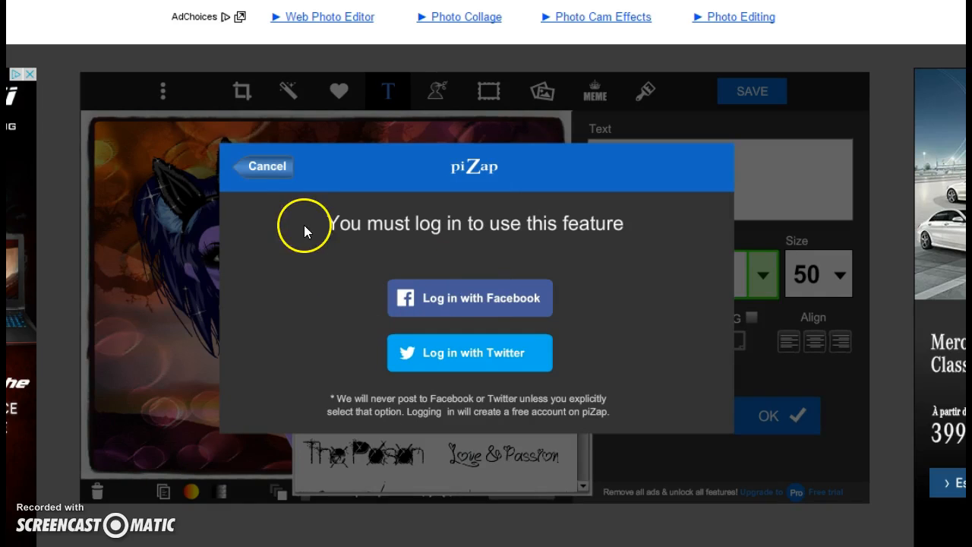
left_click(274, 179)
Step: Set the text's font to Nervous, enlarge the text and place it across the character's torso
scroll(603, 425, "down", 10)
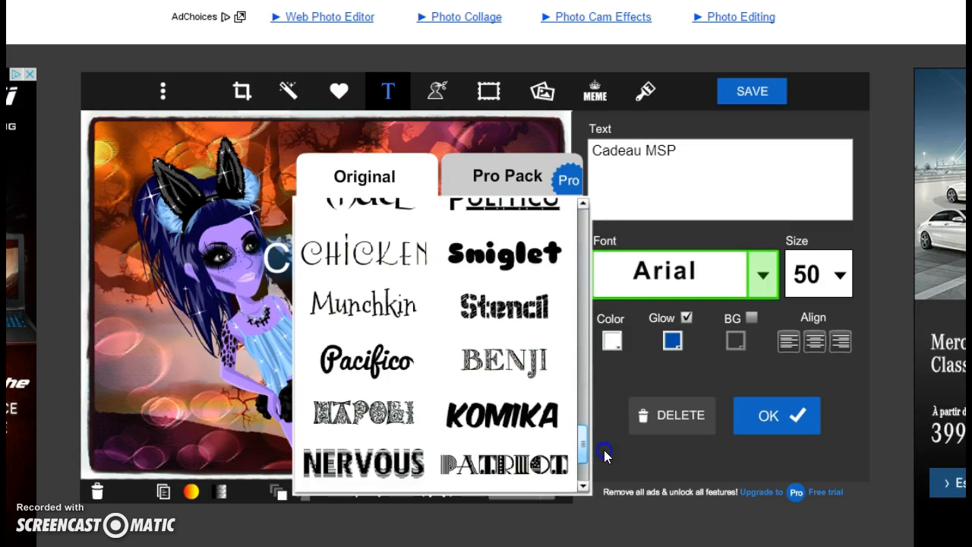
left_click(374, 344)
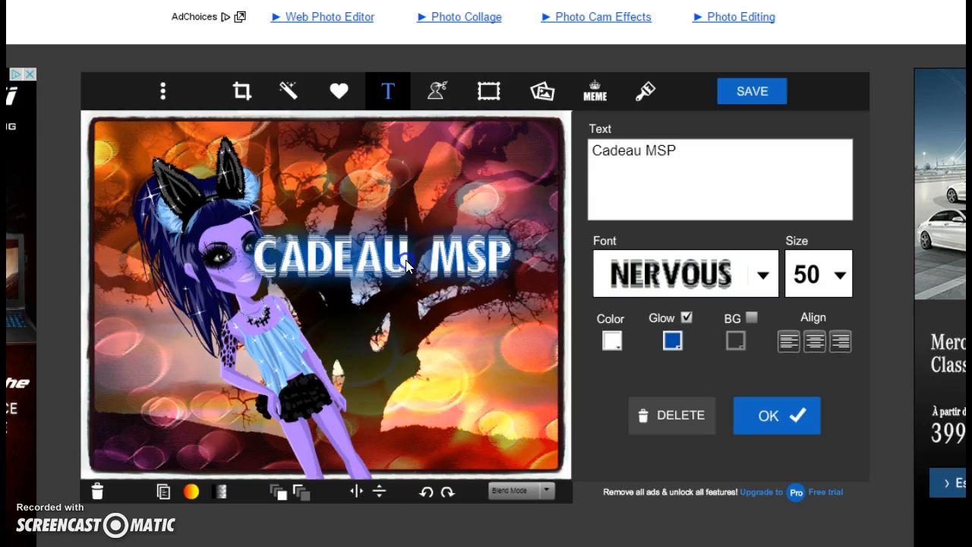
left_click_drag(404, 262, 406, 391)
left_click_drag(512, 423, 585, 459)
left_click_drag(435, 397, 426, 352)
Step: Give the "Cadeau MSP" text a salmon-pink glow and a dark blue colour
left_click(672, 342)
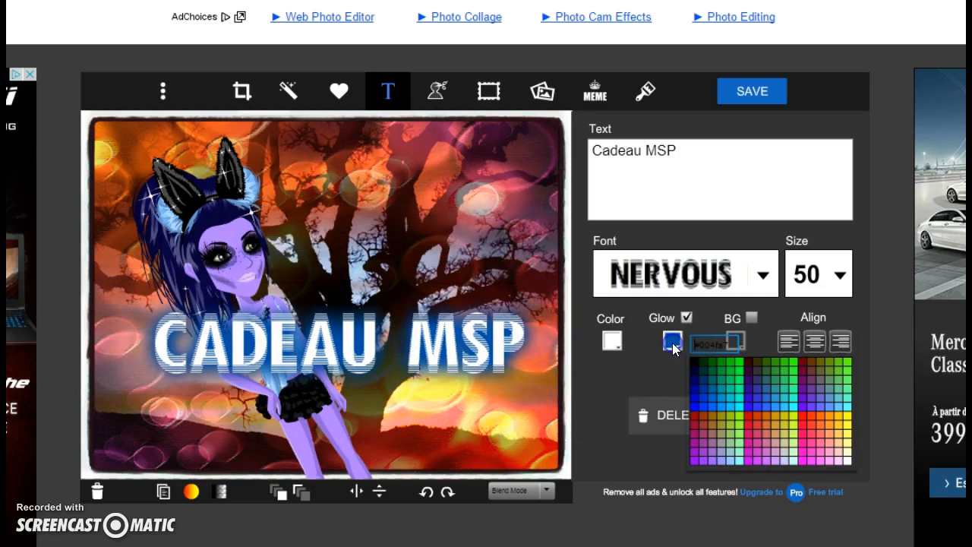
left_click(816, 435)
left_click(481, 336)
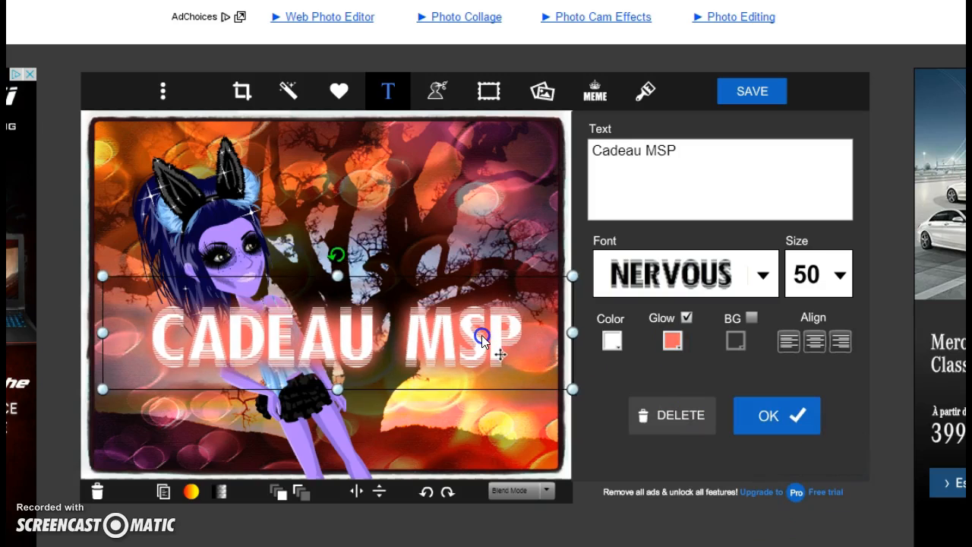
left_click(612, 341)
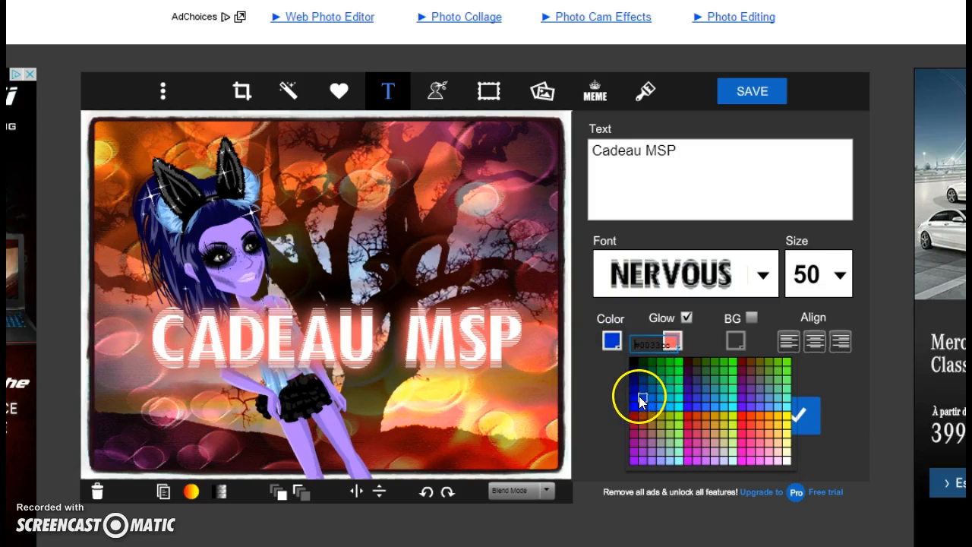
left_click(635, 381)
left_click(416, 334)
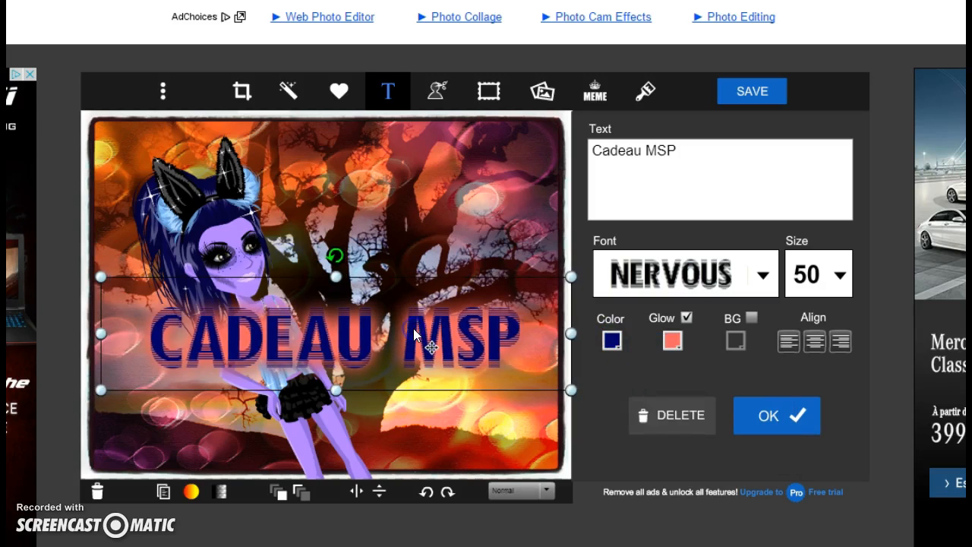
Step: Shift the character picture slightly to the right behind the text
left_click(403, 161)
left_click(222, 273)
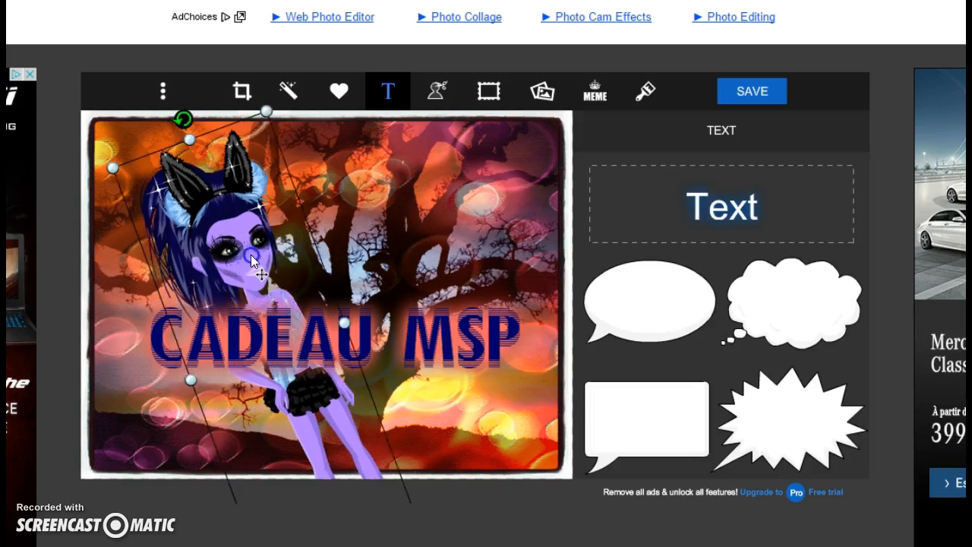
left_click(453, 228)
Step: Add the white four-pointed star from the Sparkles stickers and place it on the lettering of "CADEAU"
left_click(338, 91)
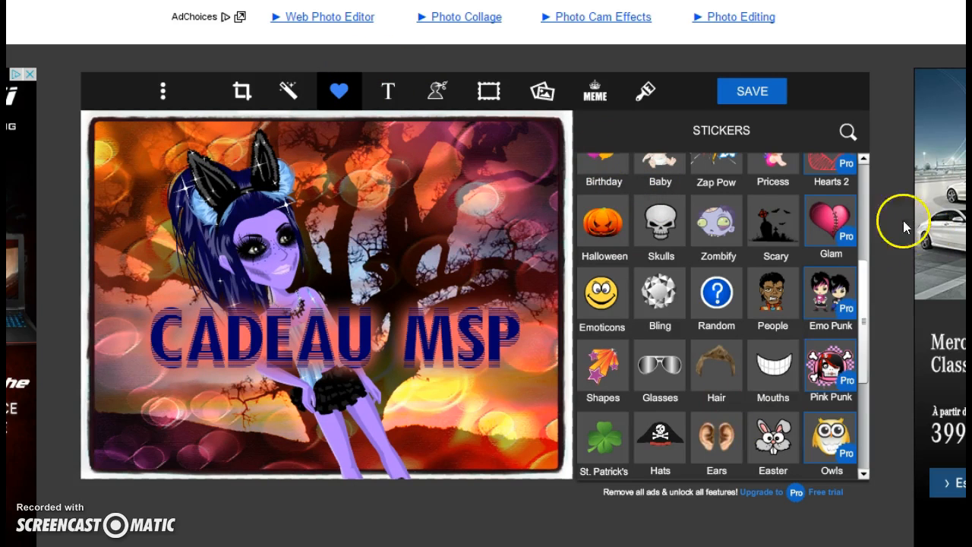
left_click_drag(864, 303, 863, 199)
left_click(795, 189)
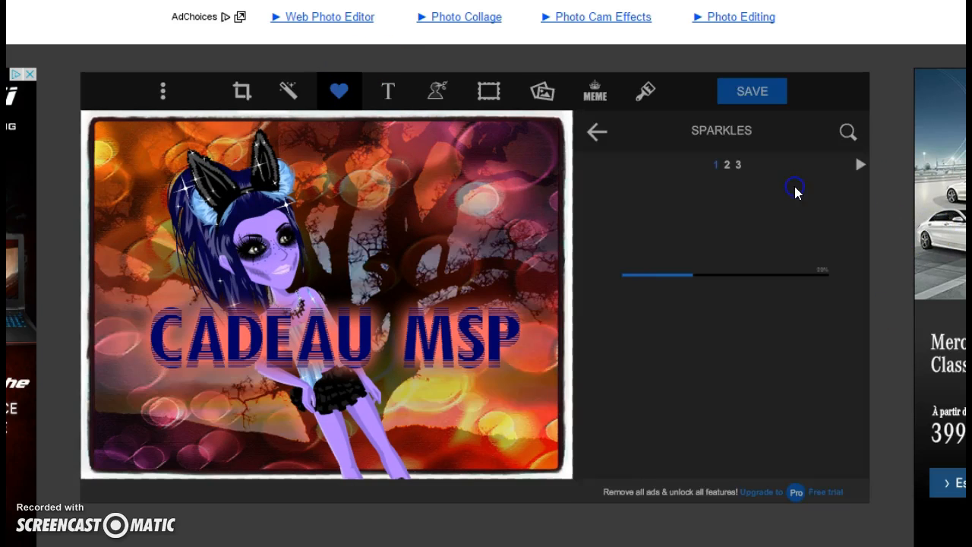
left_click(610, 194)
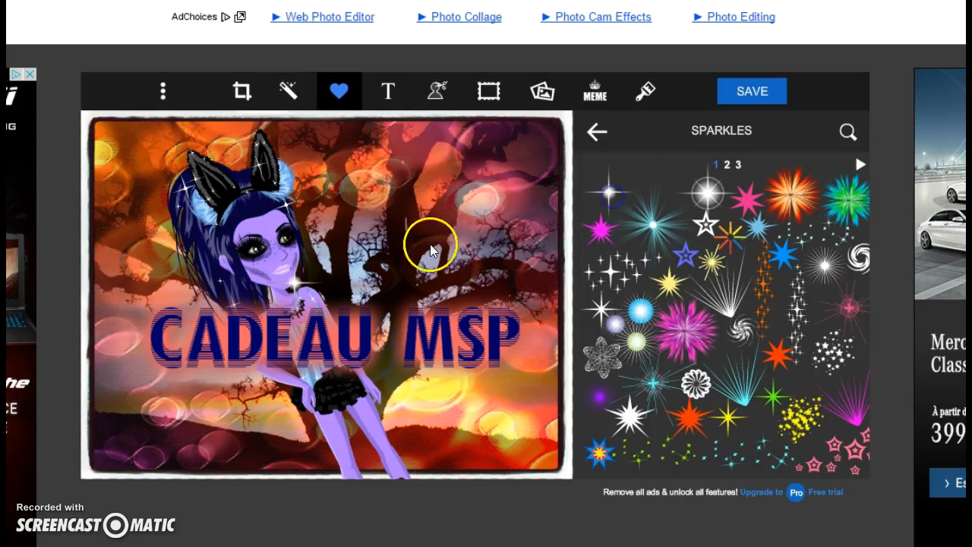
left_click_drag(293, 280, 318, 337)
left_click(422, 249)
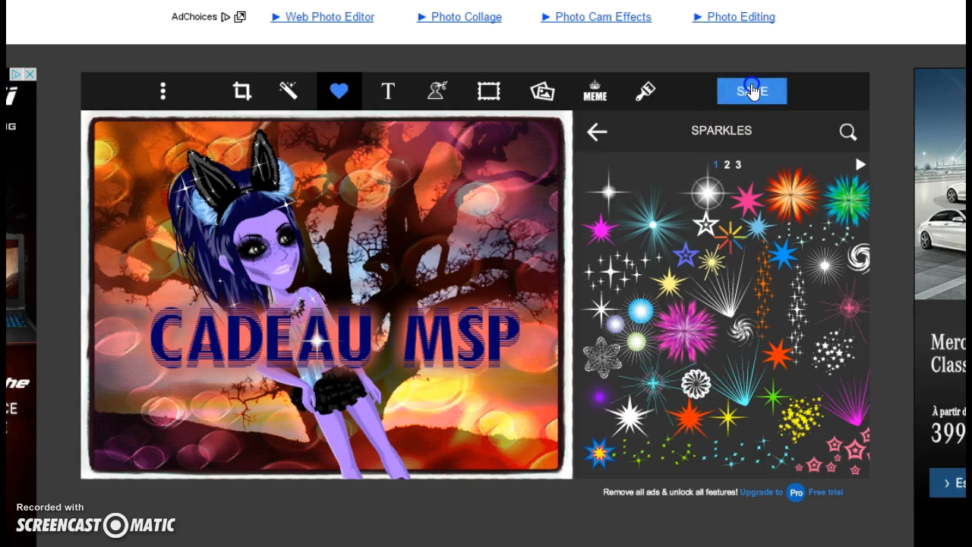
Step: Open the saving options for the finished image and turn off sharing to Facebook and piZap, keeping Computer on
left_click(752, 91)
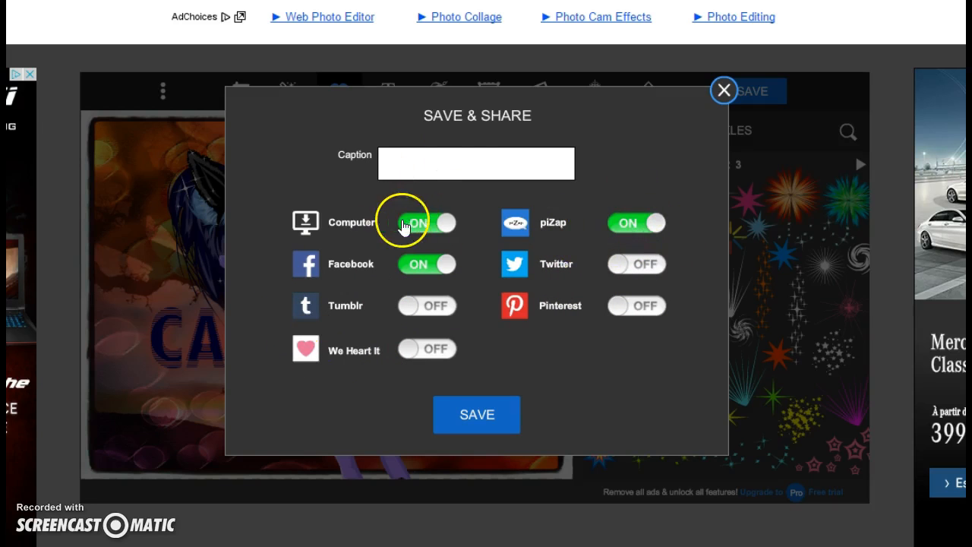
left_click(430, 265)
left_click(649, 227)
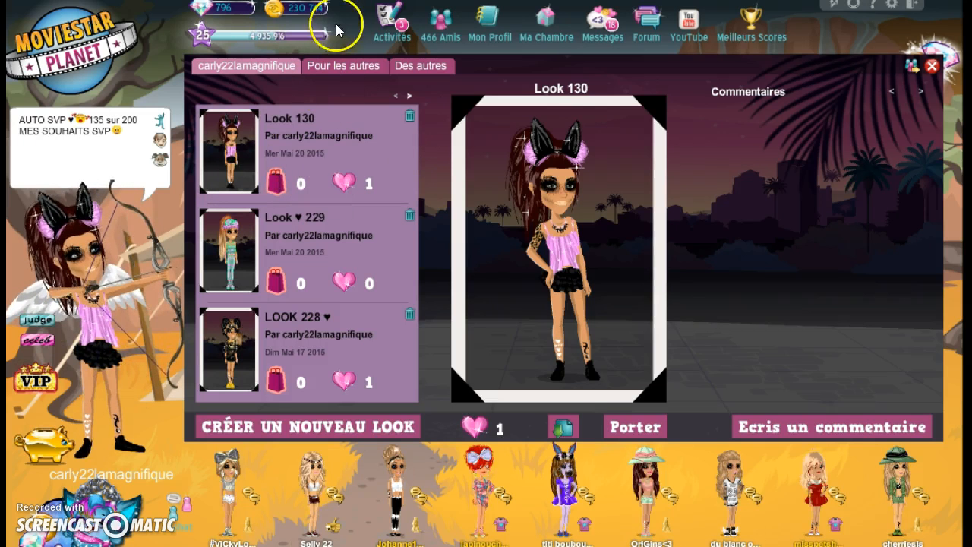
Step: Open the activities in MovieStarPlanet and view the item with one pending notification
left_click(397, 14)
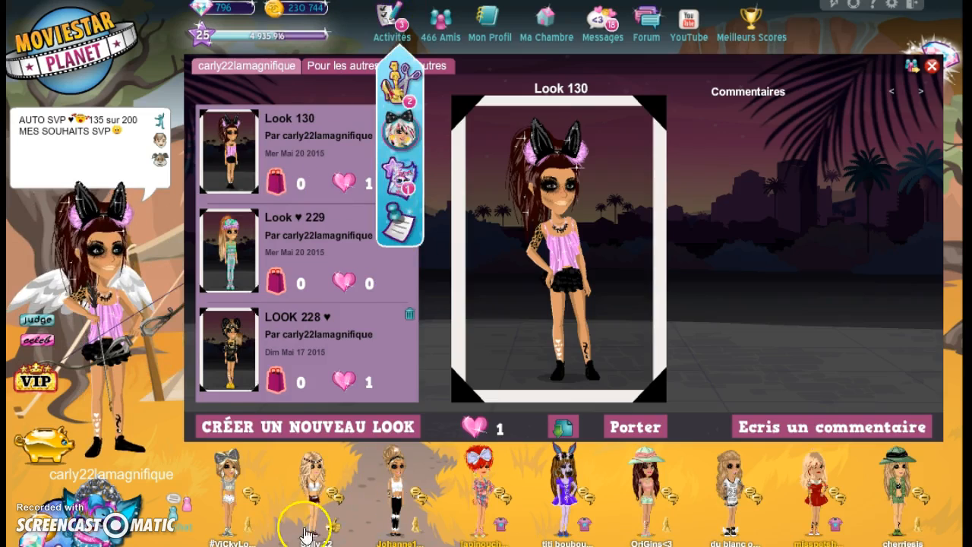
left_click(419, 190)
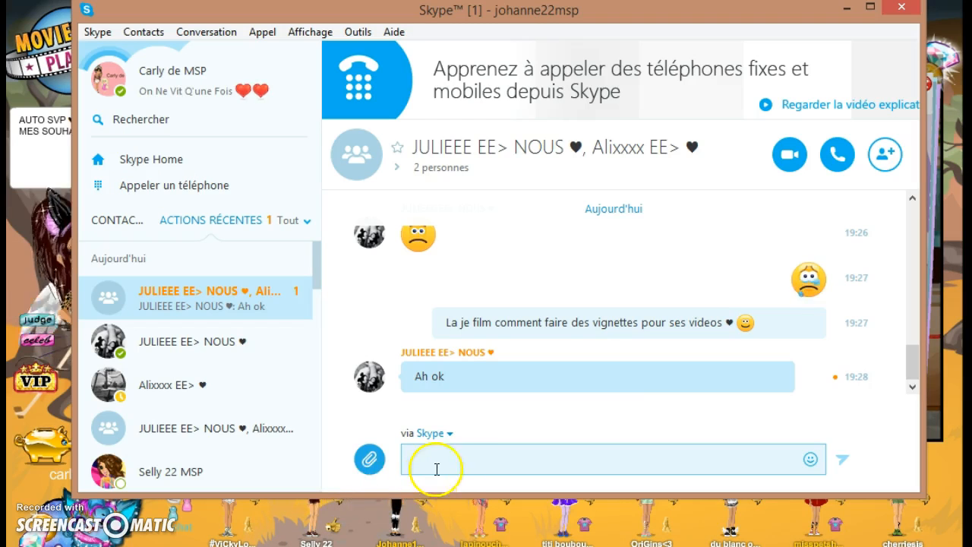
Step: Send the message "♥ :) dit coucou youtube" to the Skype group conversation and minimize Skype
left_click(459, 460)
type("♥ :) dit co")
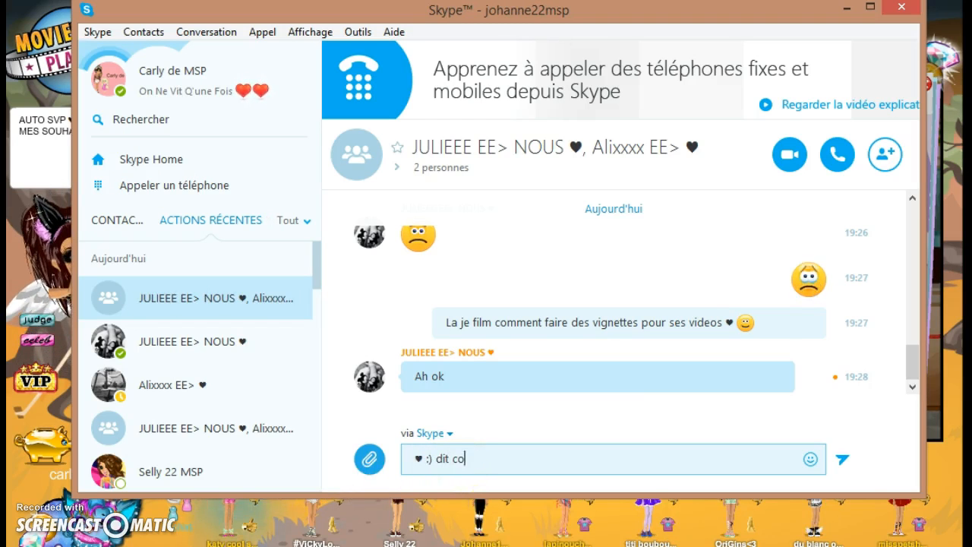
type("ucou tou")
key("BackSpace")
key("BackSpace")
key("BackSpace")
type("youtube")
key("Return")
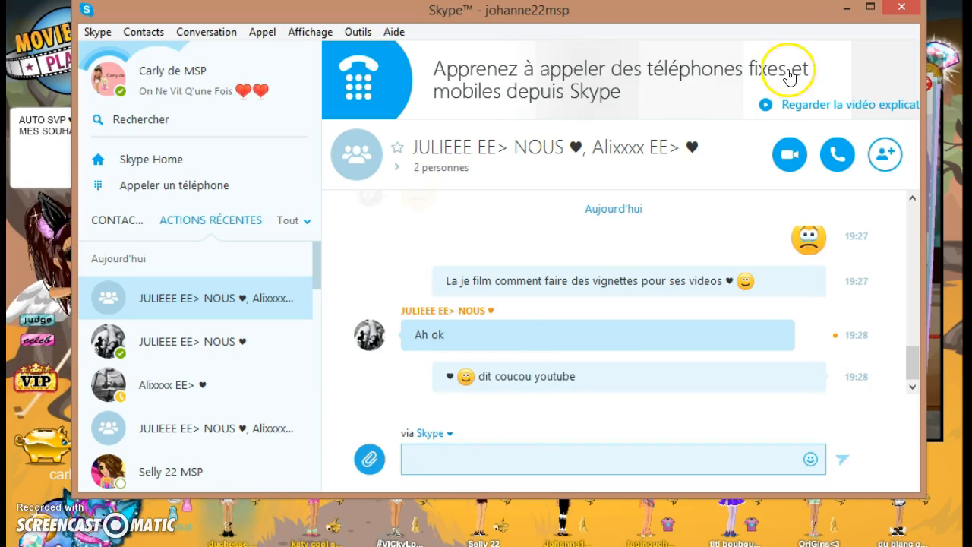
left_click(848, 9)
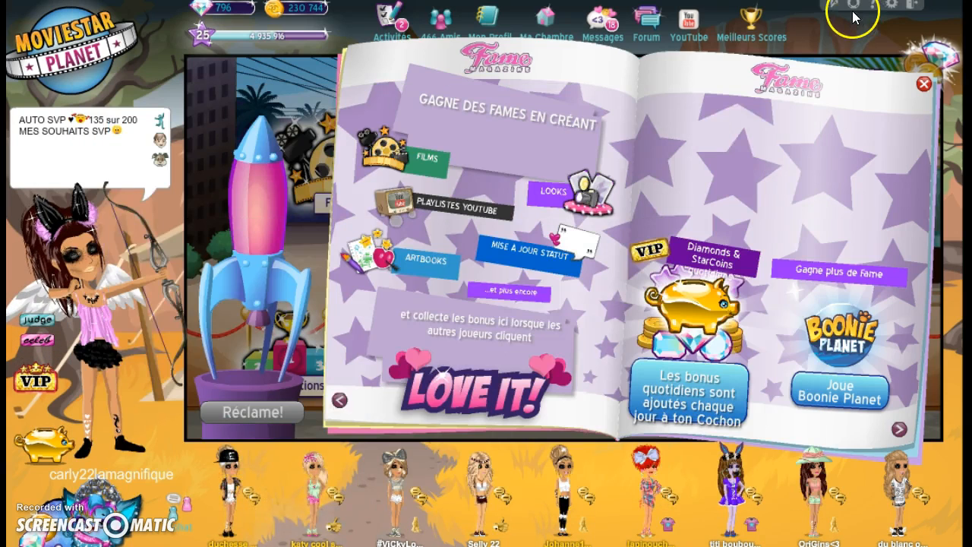
Step: Close the Fame magazine in MovieStarPlanet and check the Google+ notifications on the YouTube page
left_click(922, 84)
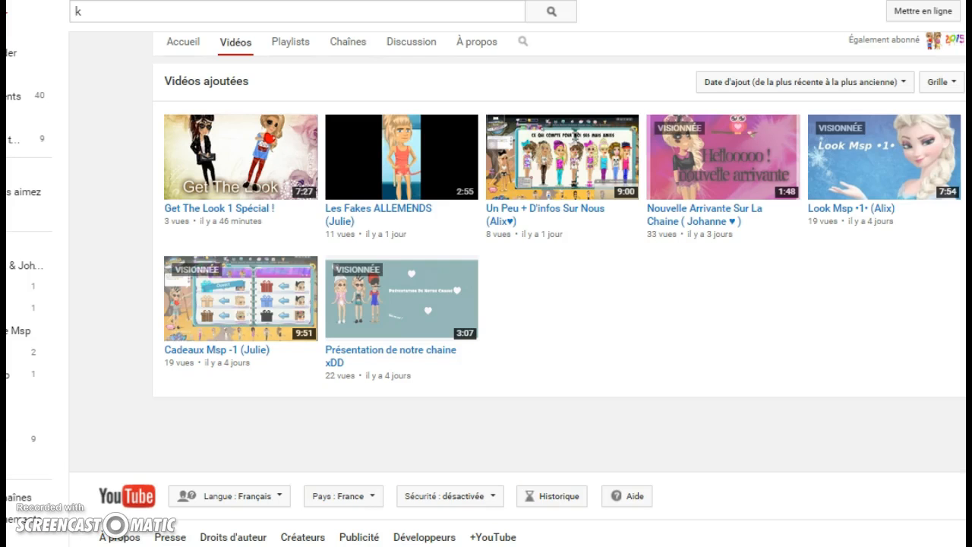
left_click(965, 11)
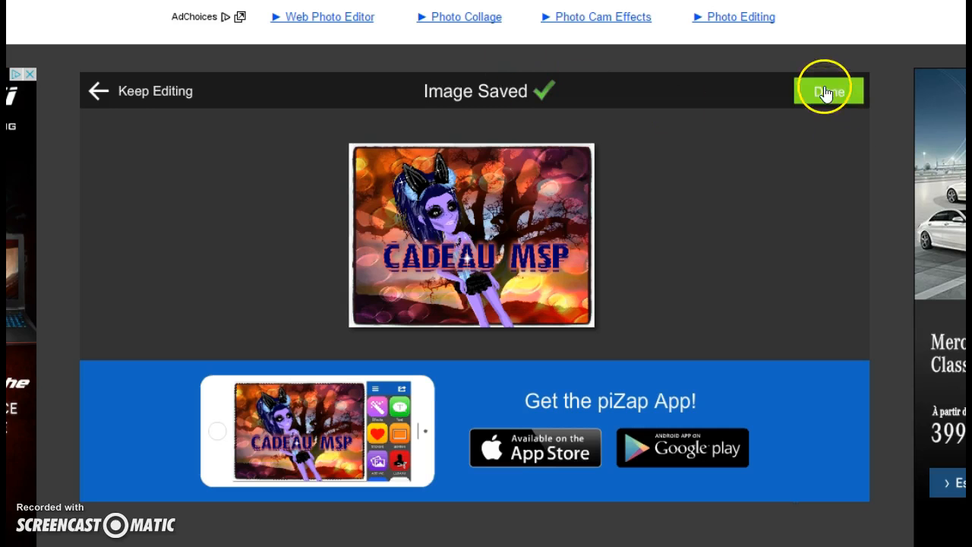
Step: Finish with the saved "Cadeau MSP" image in piZap
left_click(826, 92)
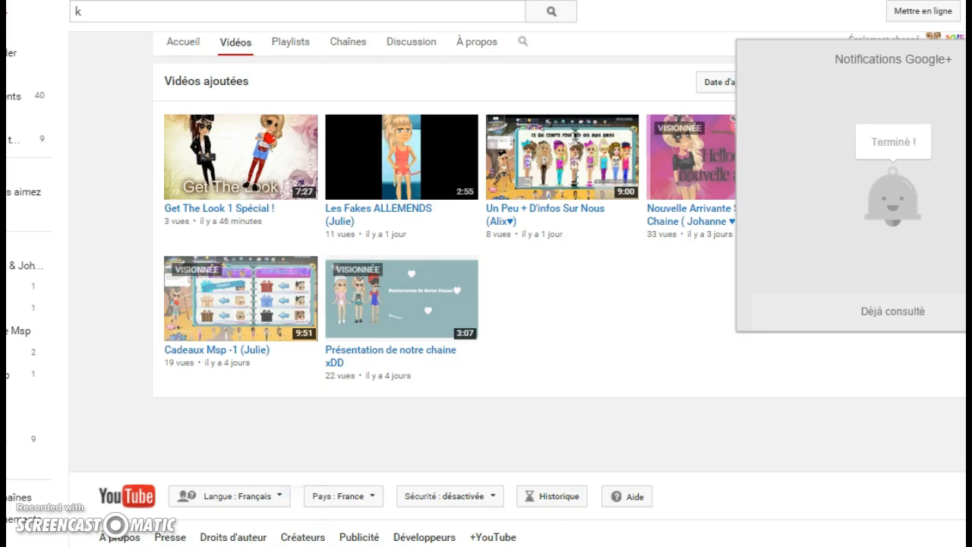
Step: Send the reply "Mercii tes dans la boîte ♥" to the Skype group conversation and minimize Skype
key("alt+Tab")
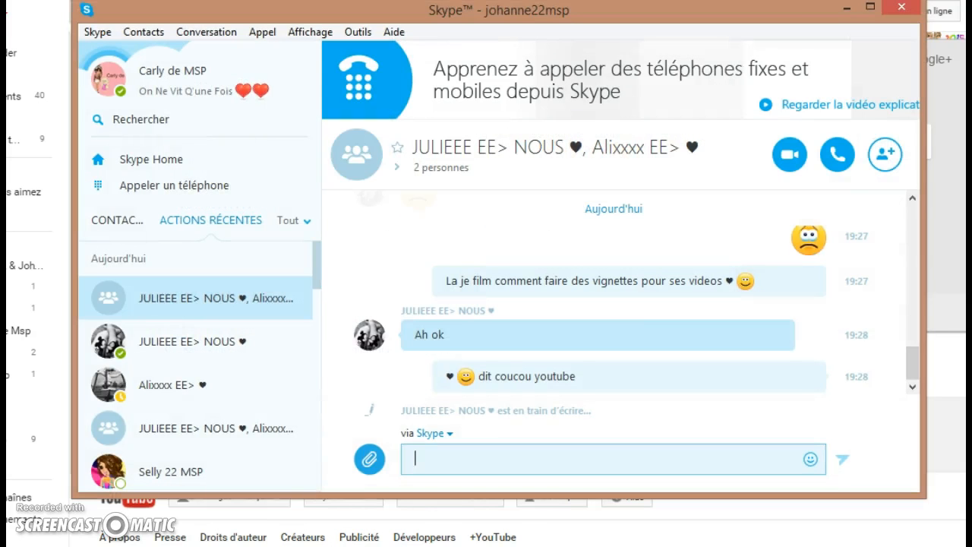
key("alt+Tab")
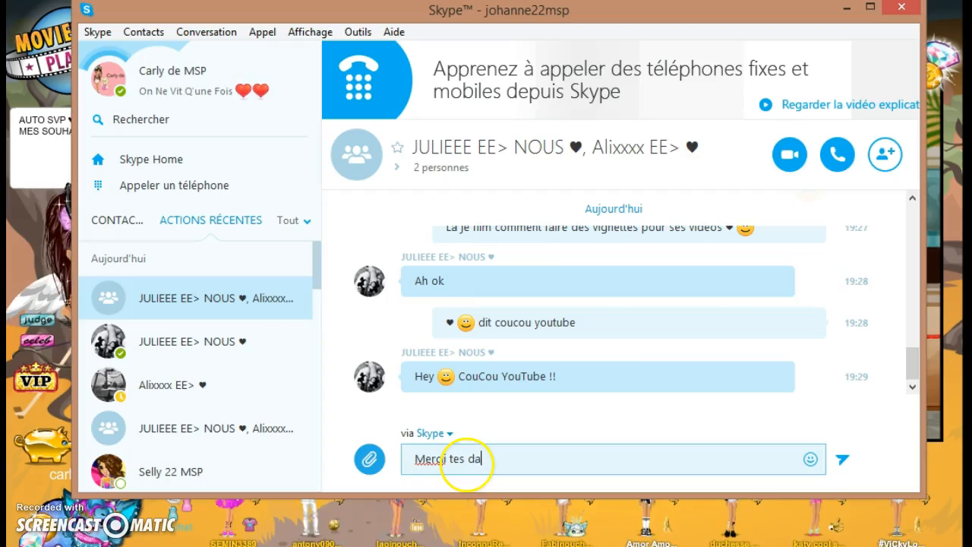
type("ns la boi")
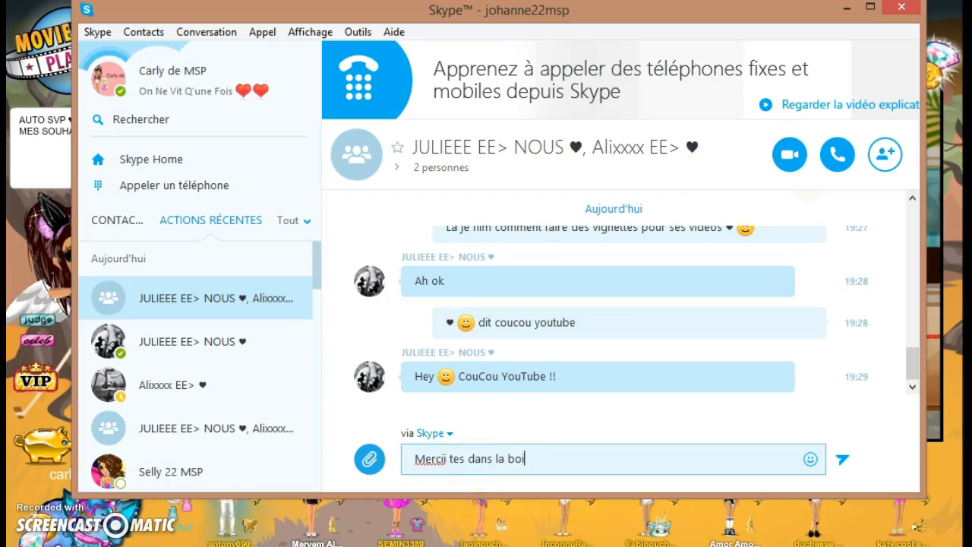
type("te ♥")
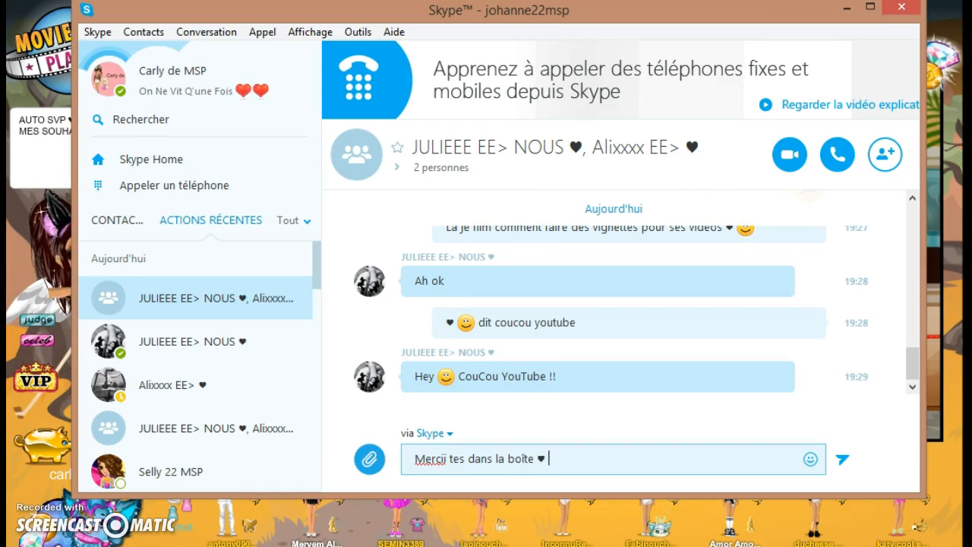
key("Return")
left_click_drag(536, 15, 588, 0)
key("super+Down")
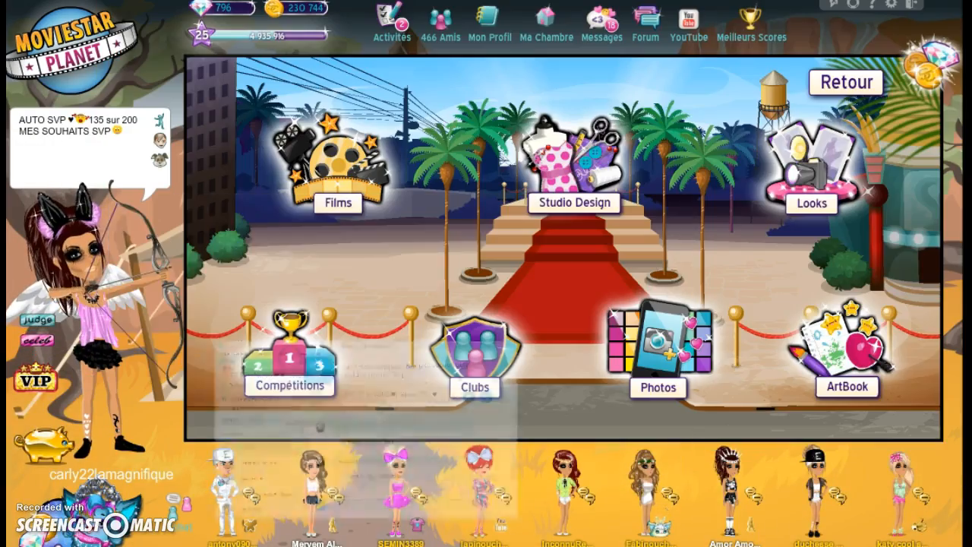